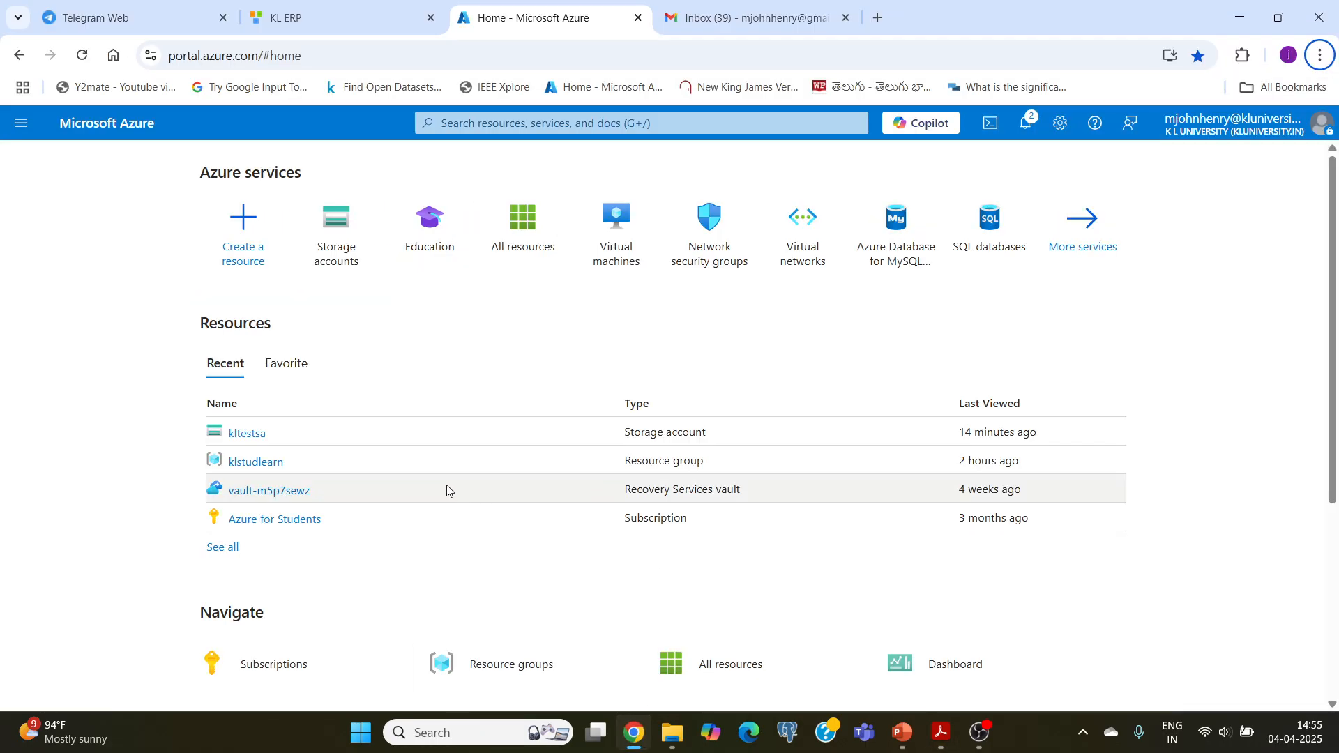
Open the Data protection settings of the kltestsa storage account to review its soft delete options.
{"action": "left_click", "coordinate": [253, 438]}
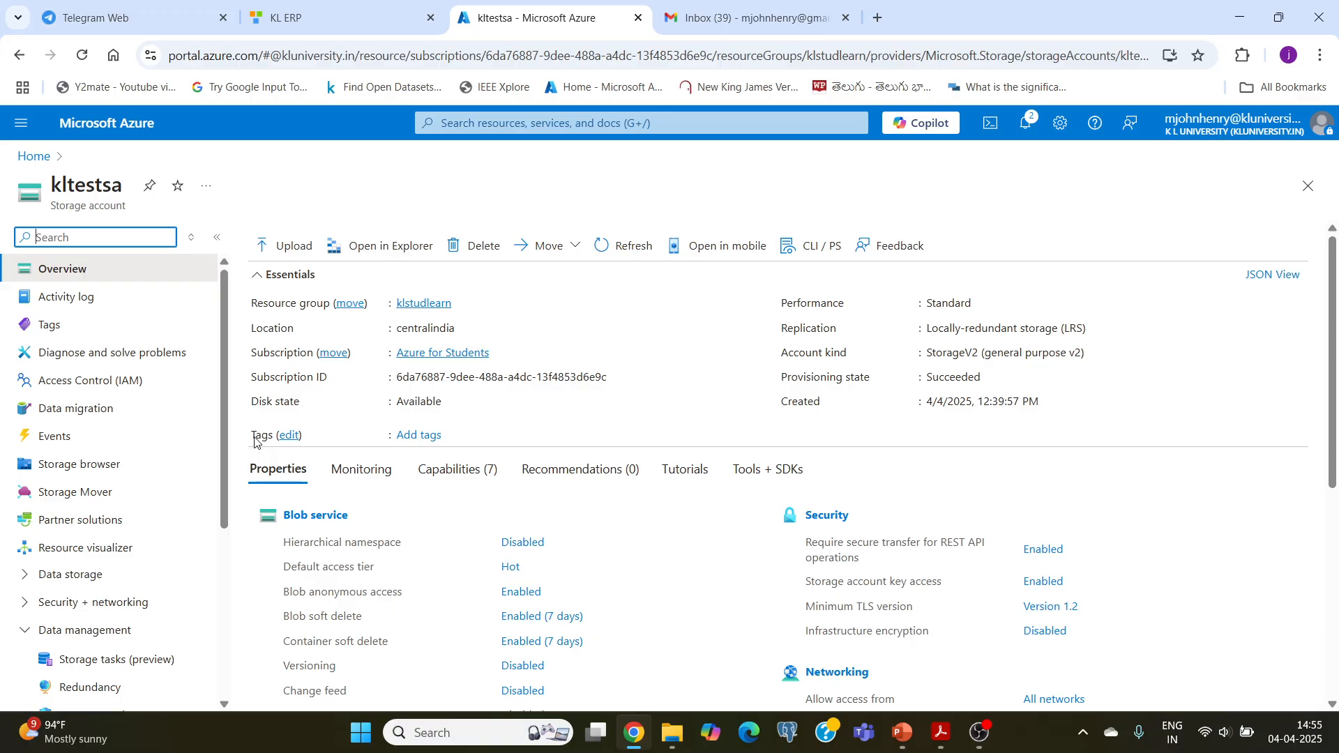
{"action": "scroll", "coordinate": [70, 345], "scroll_direction": "down", "scroll_amount": 4}
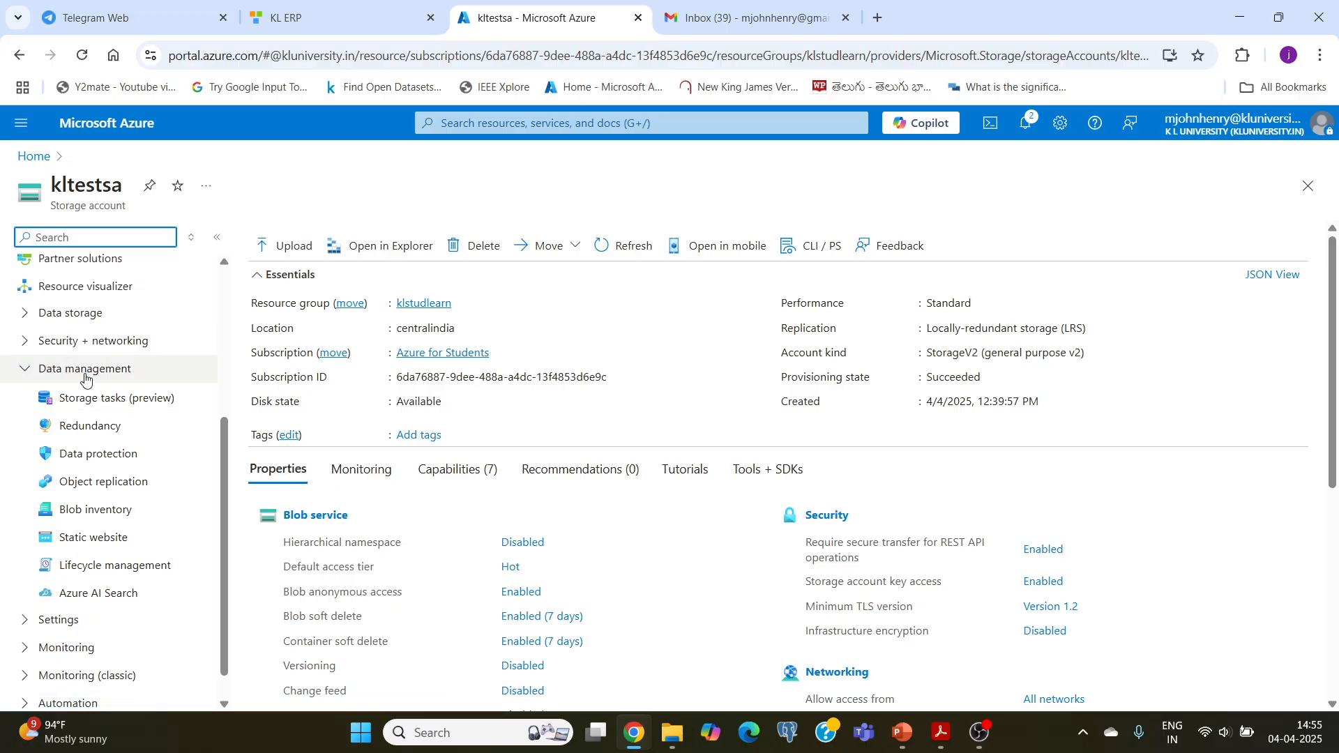
{"action": "left_click", "coordinate": [86, 454]}
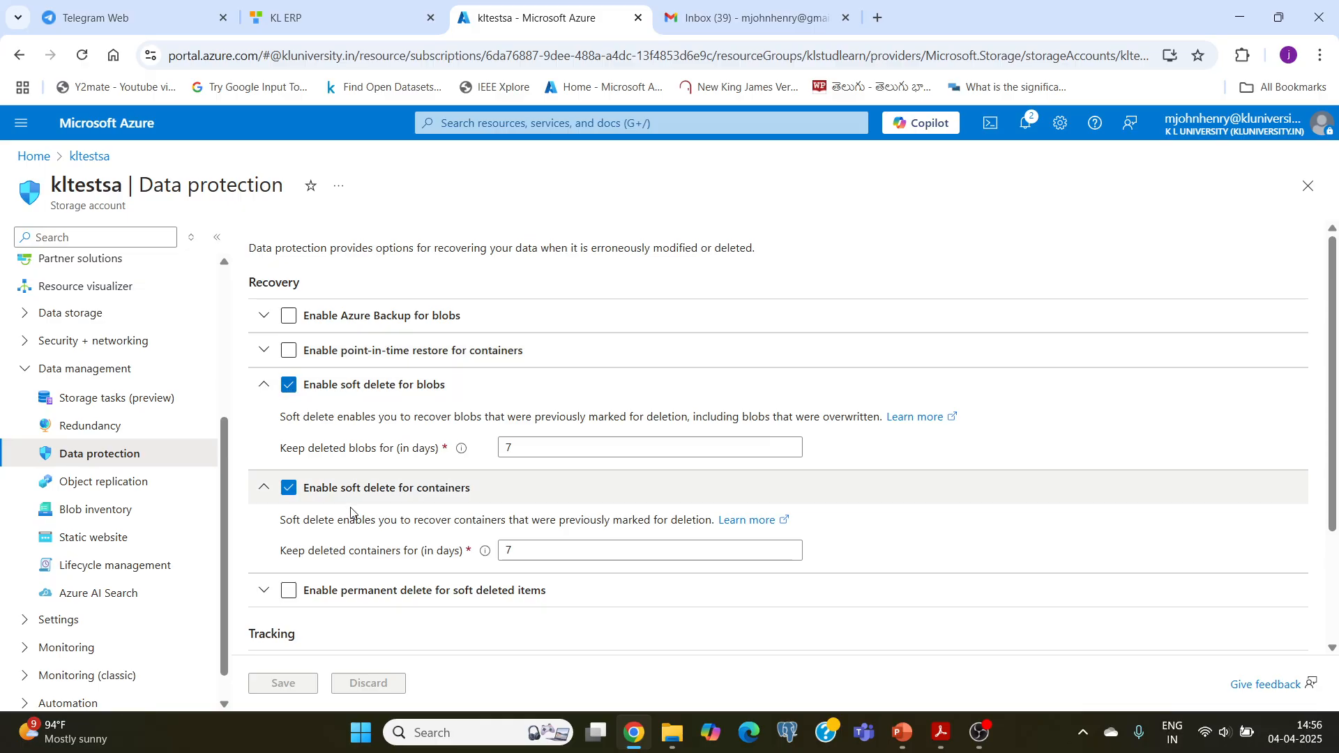
Re-enter the retention period for deleted blobs as 7 days.
{"action": "left_click", "coordinate": [502, 448]}
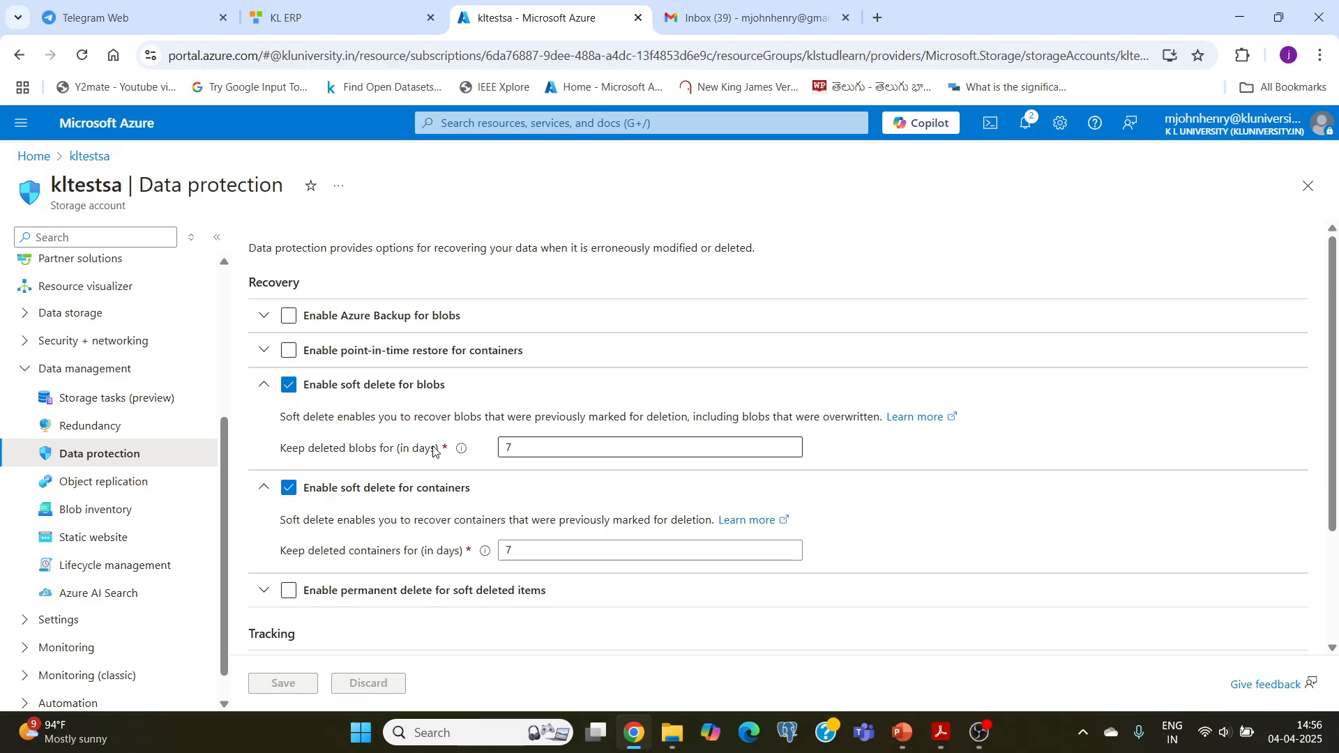
{"action": "left_click", "coordinate": [518, 446]}
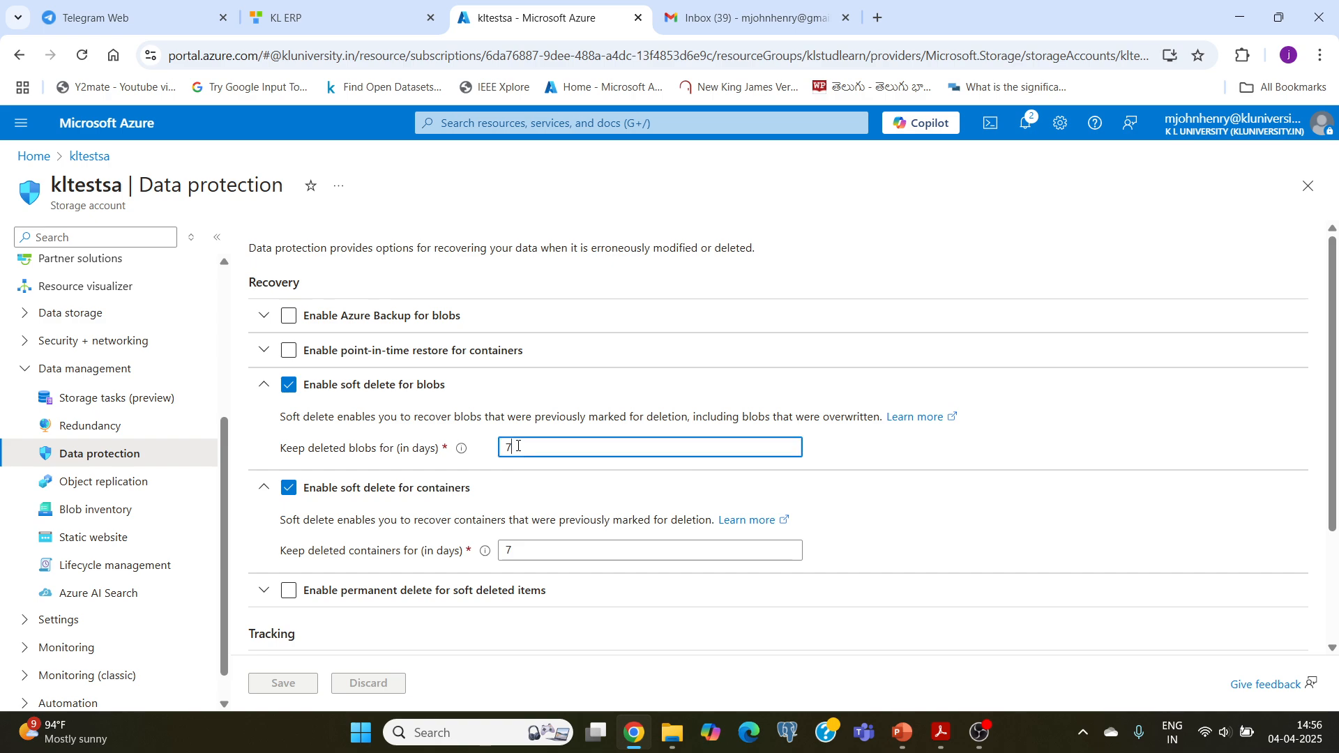
{"action": "key", "text": "BackSpace"}
{"action": "type", "text": "3"}
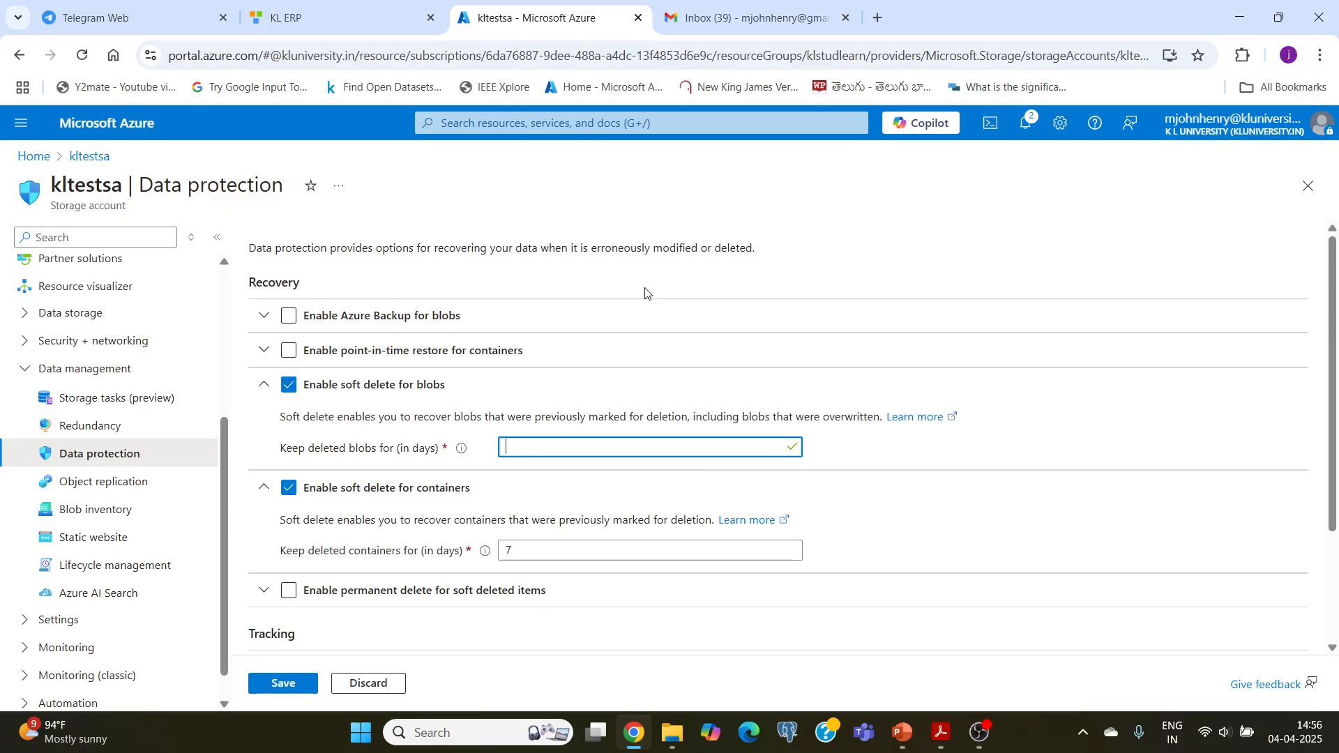
{"action": "type", "text": "7"}
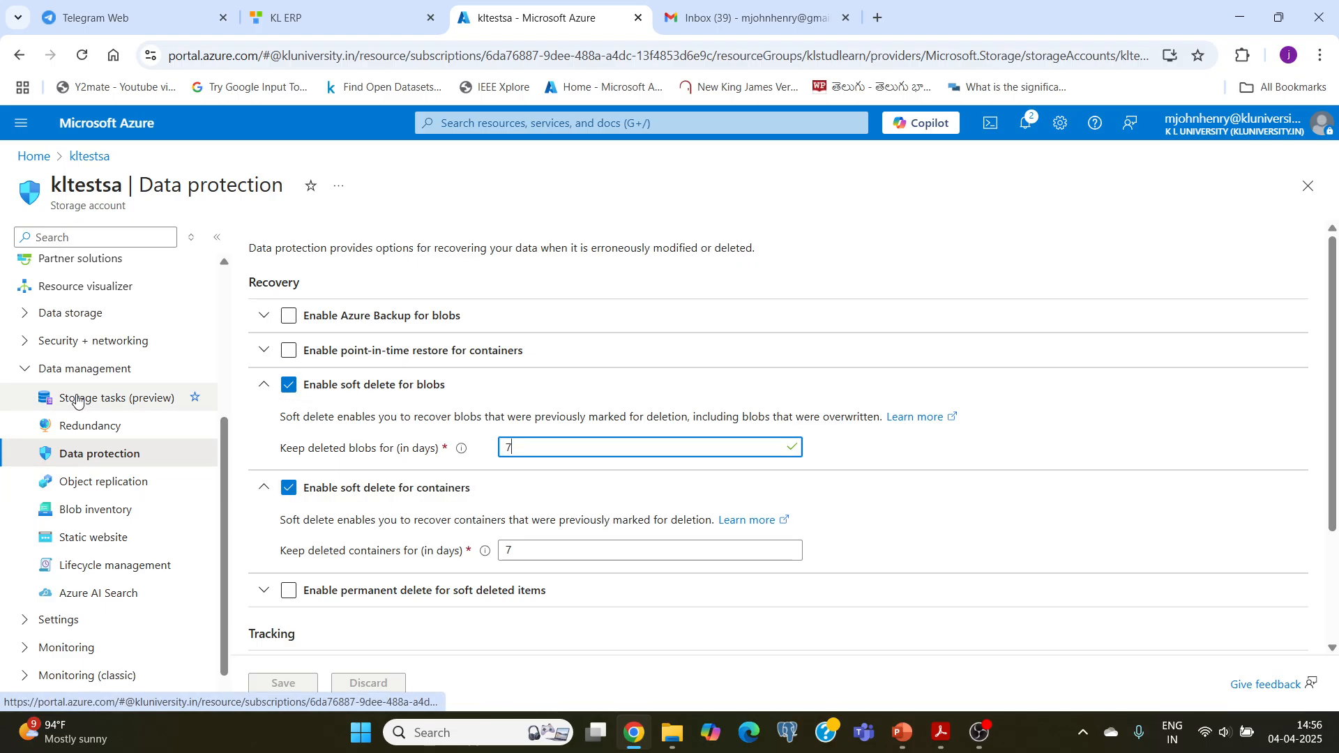
Open the kltestcontainer blob container in the storage account's Storage browser.
{"action": "scroll", "coordinate": [76, 401], "scroll_direction": "up", "scroll_amount": 4}
{"action": "left_click", "coordinate": [63, 274]}
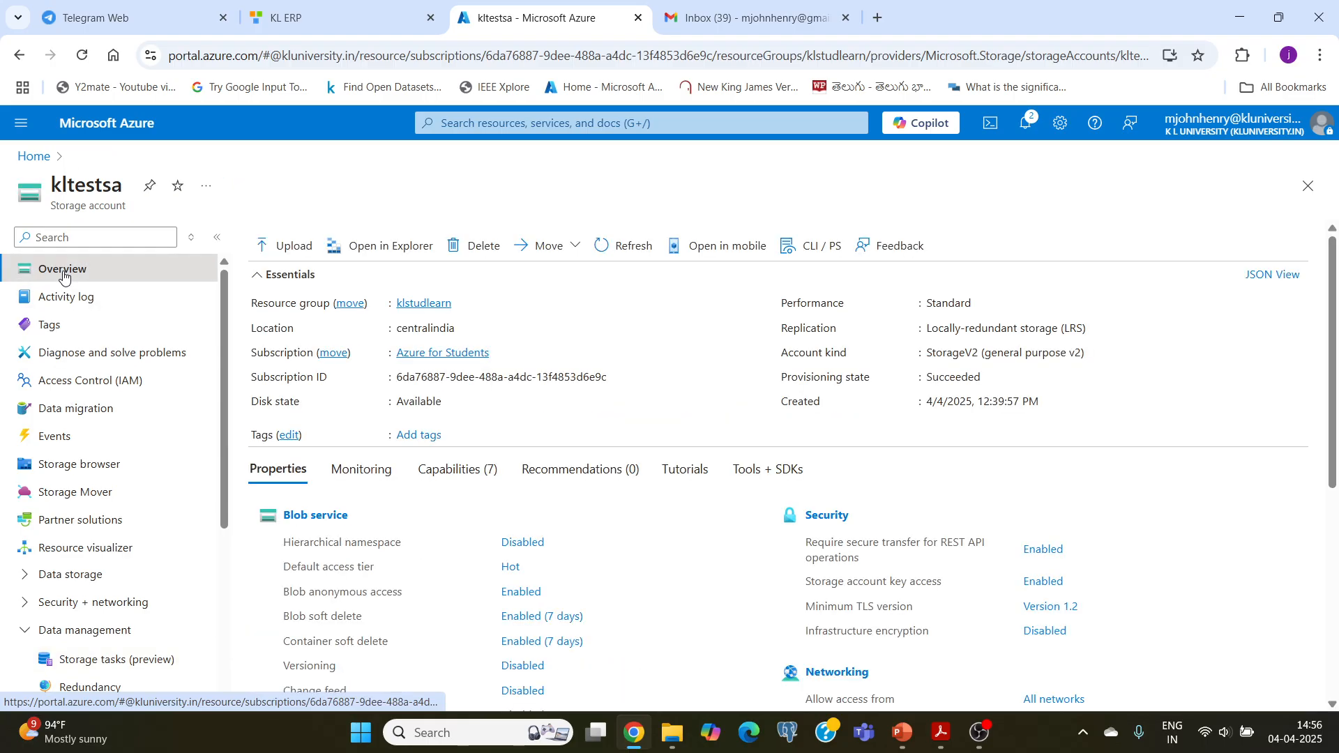
{"action": "left_click", "coordinate": [63, 465]}
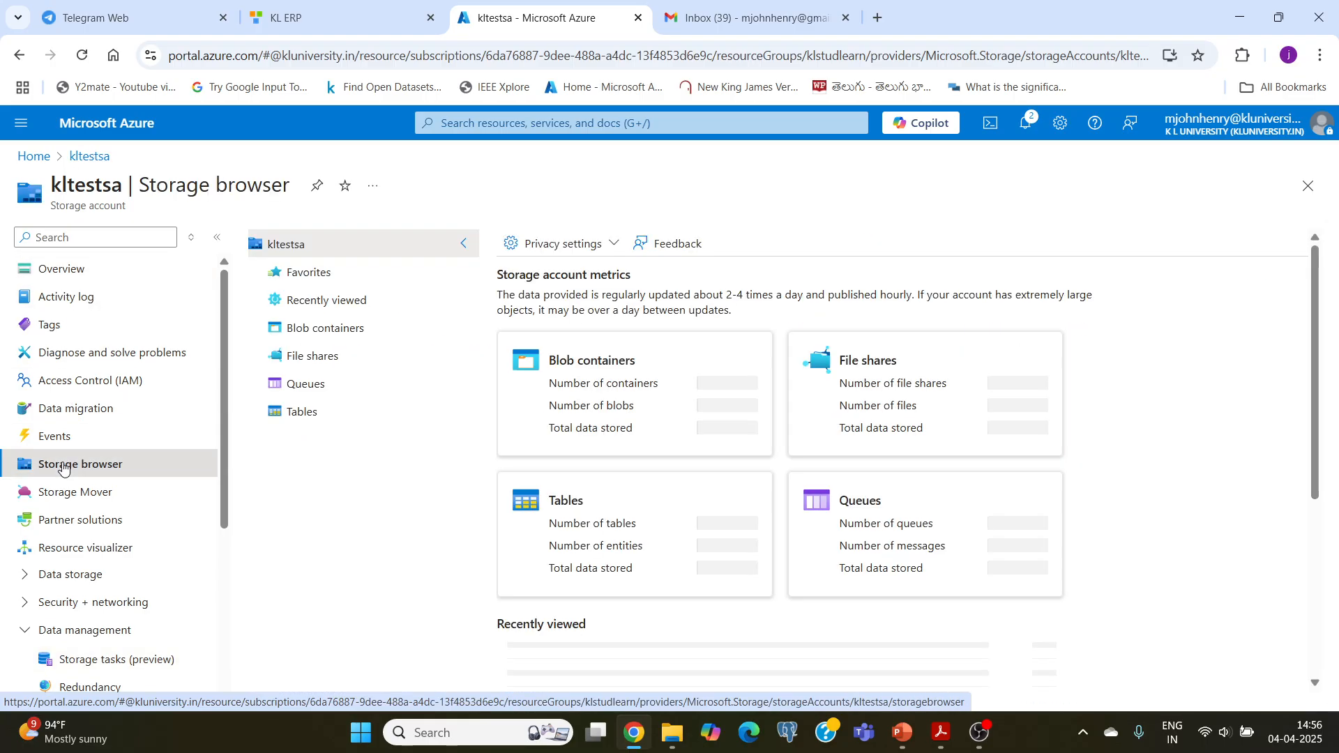
{"action": "left_click", "coordinate": [586, 423]}
{"action": "left_click", "coordinate": [586, 427]}
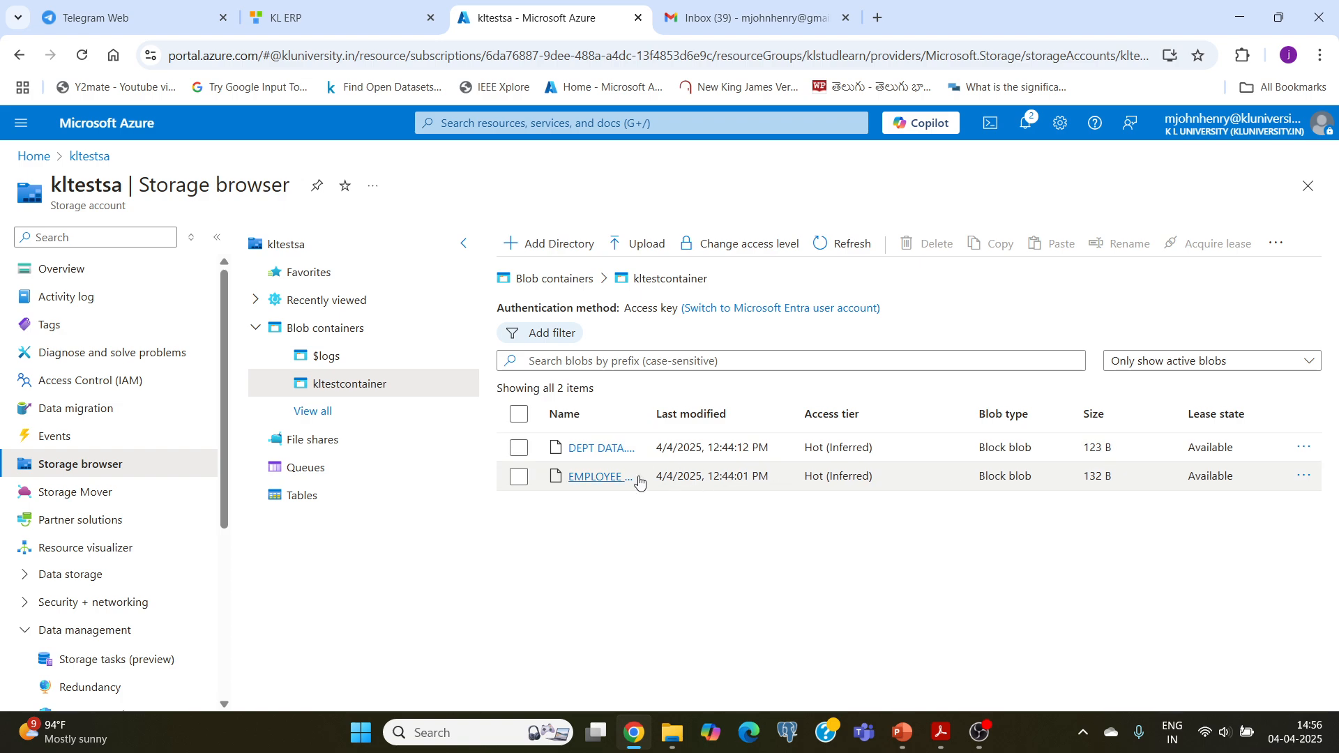
Delete the EMPLOYEE DATA.csv blob from kltestcontainer without selecting deletion of its snapshots.
{"action": "left_click", "coordinate": [1303, 476]}
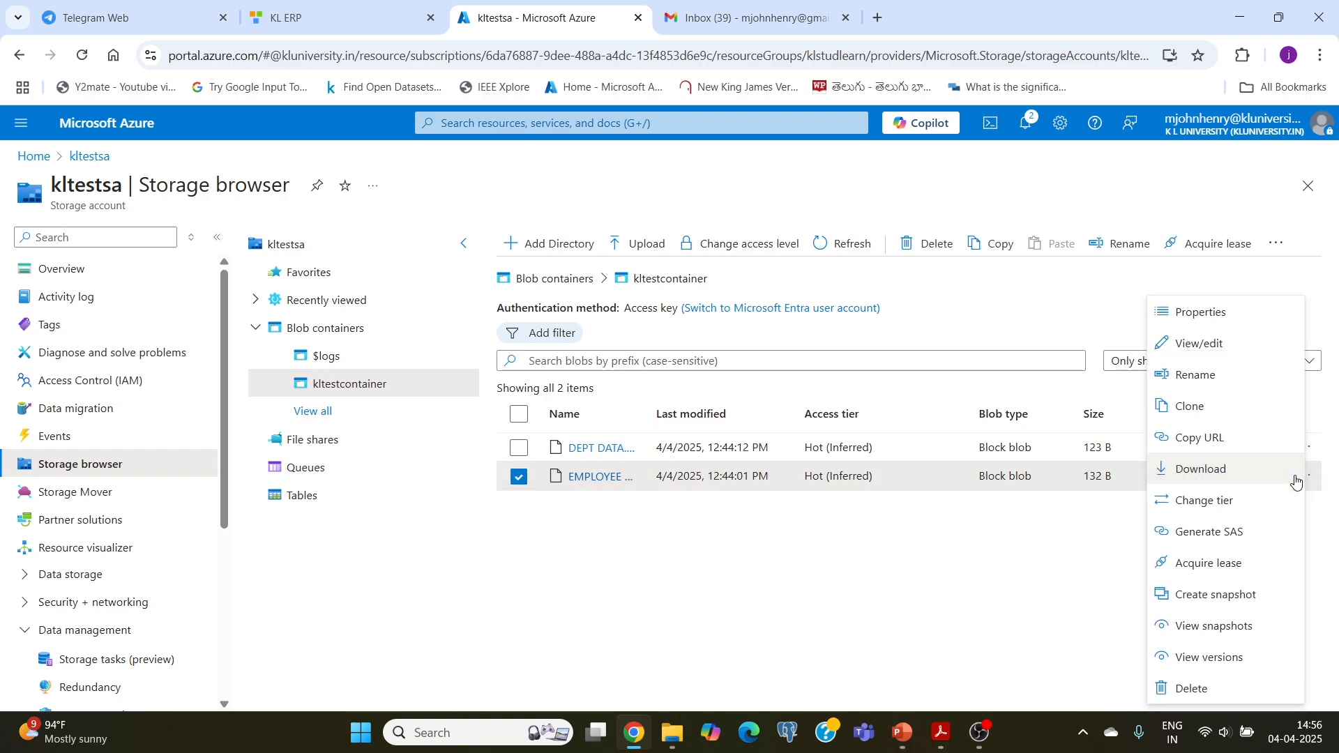
{"action": "left_click", "coordinate": [1193, 690]}
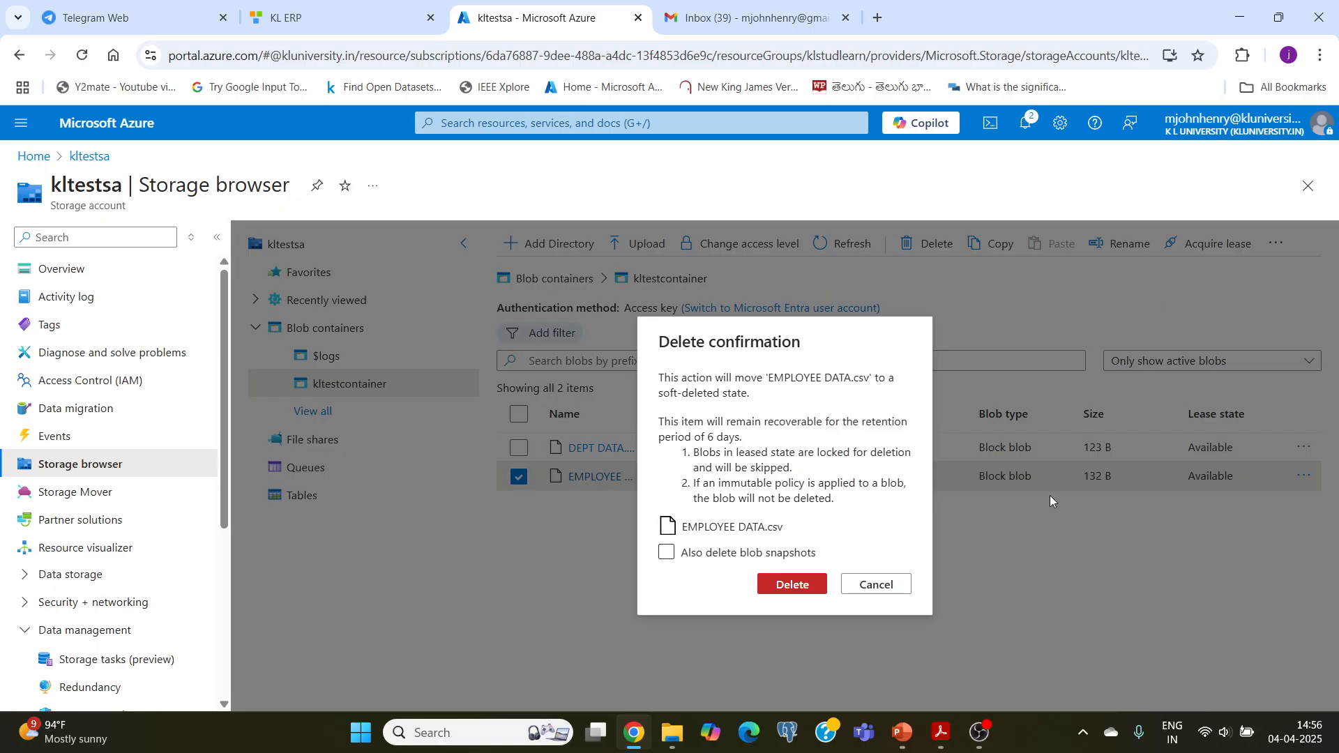
{"action": "left_click", "coordinate": [797, 586]}
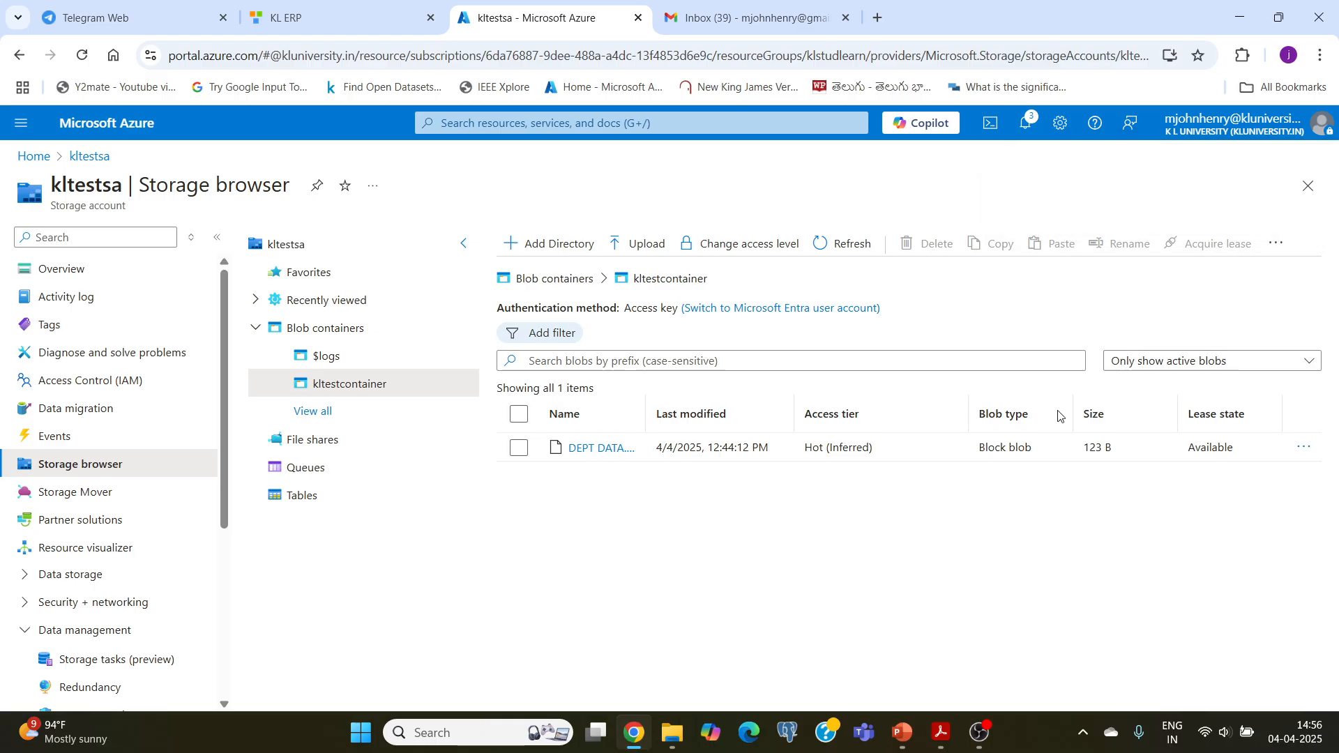
Set the blob list of kltestcontainer to show active and deleted blobs.
{"action": "left_click", "coordinate": [1303, 364]}
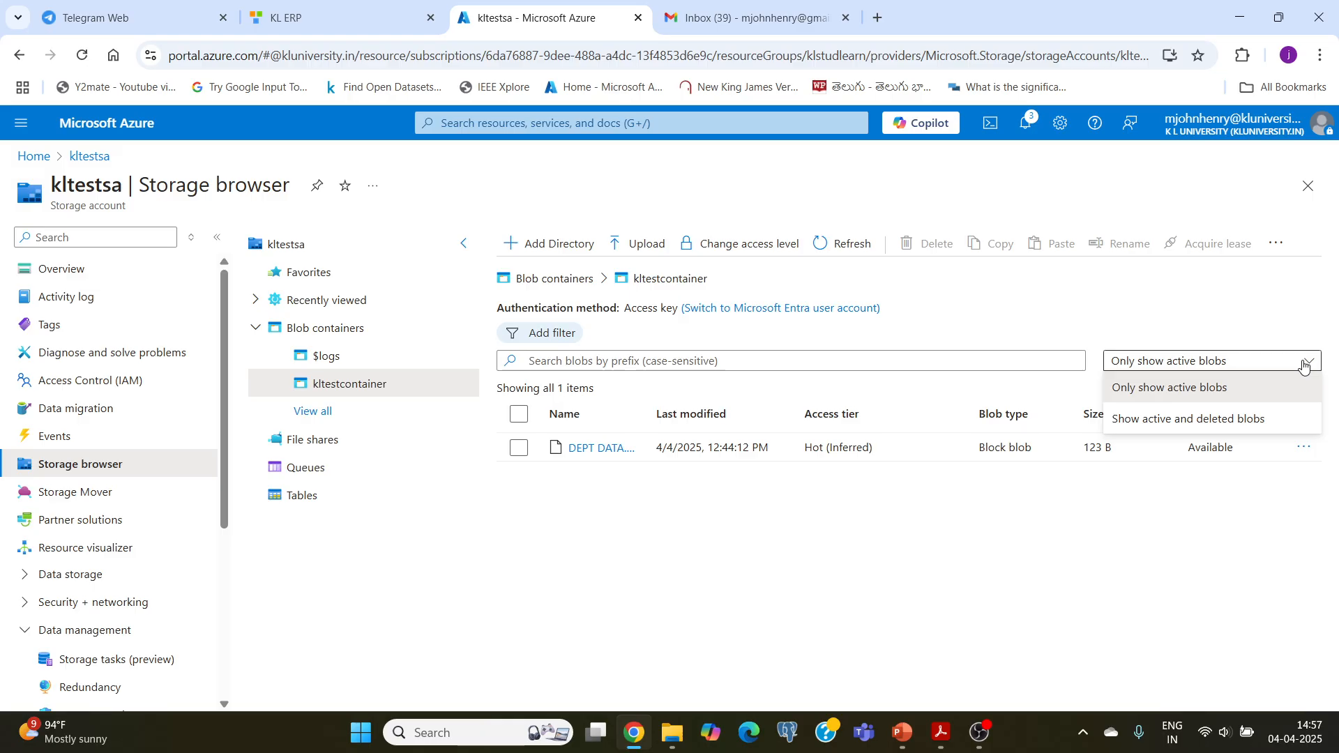
{"action": "left_click", "coordinate": [1190, 419]}
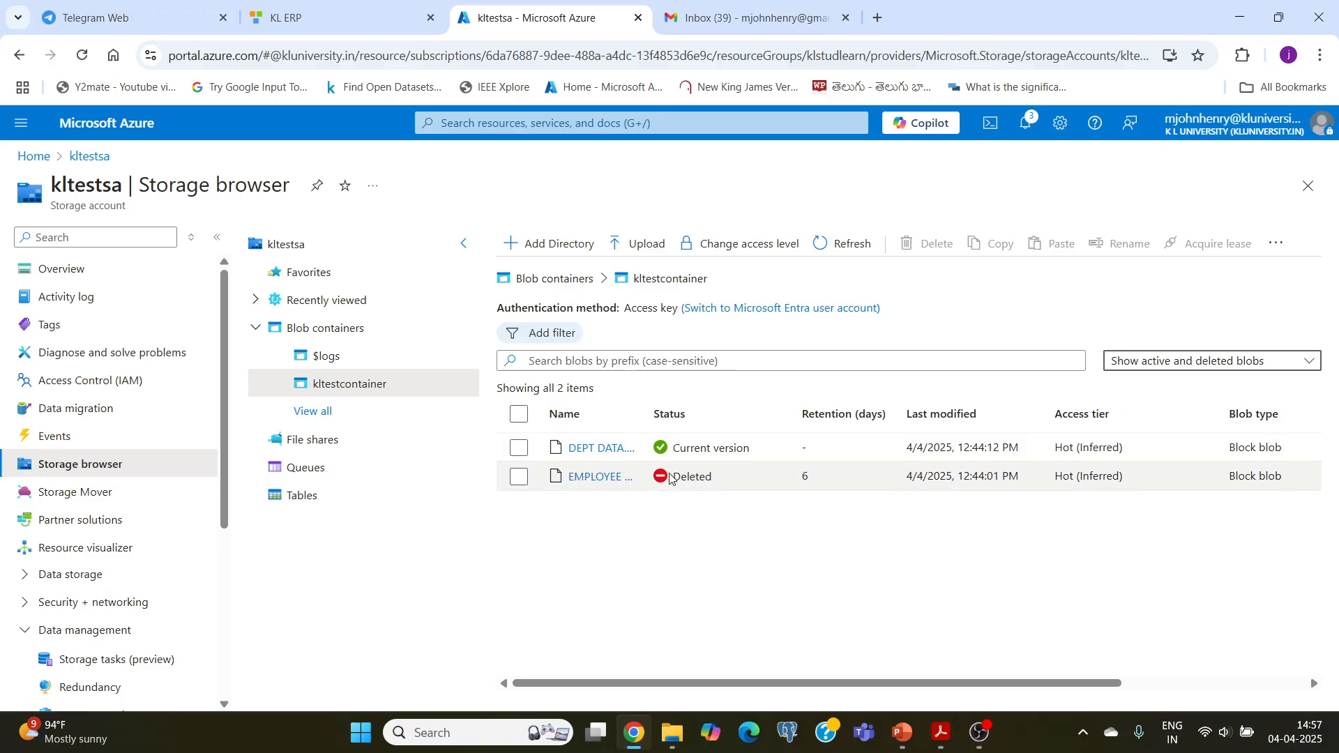
{"action": "mouse_move", "coordinate": [806, 683]}
{"action": "left_mouse_down"}
{"action": "mouse_move", "coordinate": [989, 708]}
{"action": "mouse_move", "coordinate": [802, 701]}
{"action": "left_mouse_up"}
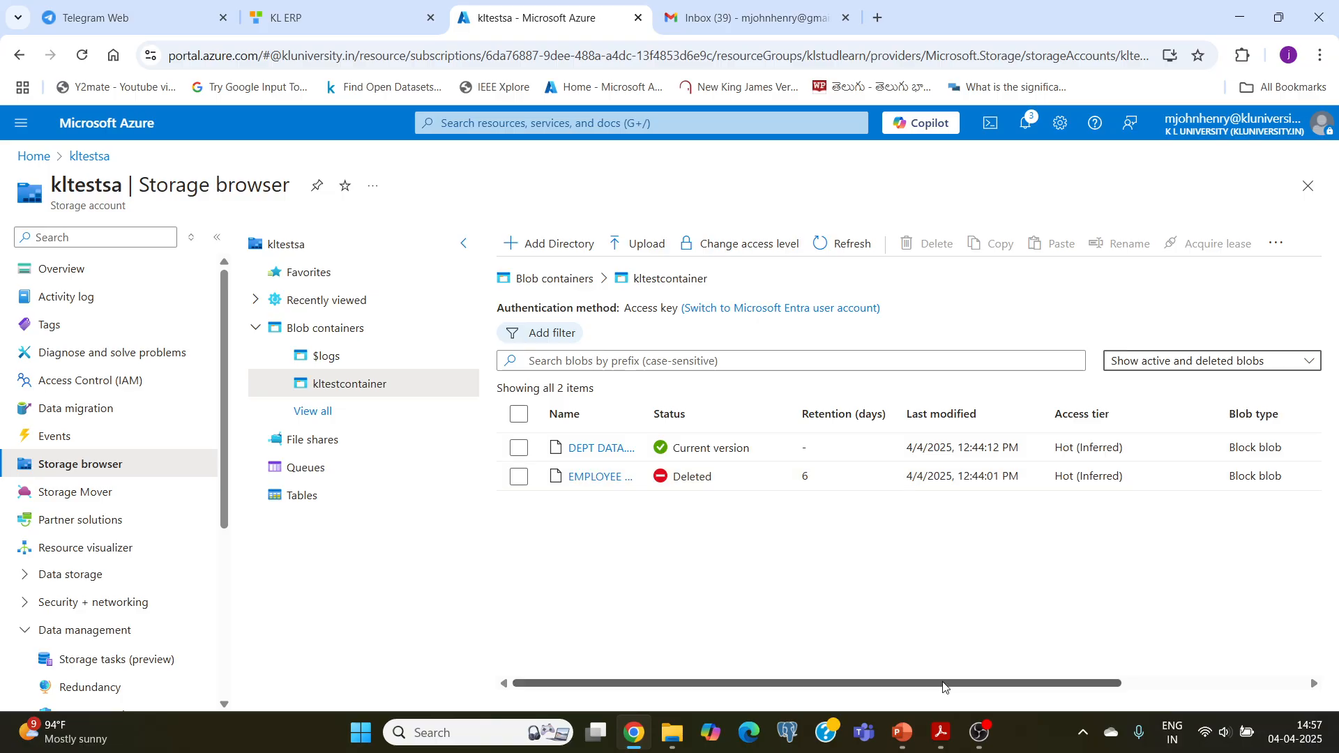
Undelete the soft-deleted EMPLOYEE DATA.csv blob and check its status in the container list.
{"action": "left_click_drag", "start_coordinate": [944, 686], "coordinate": [1192, 682]}
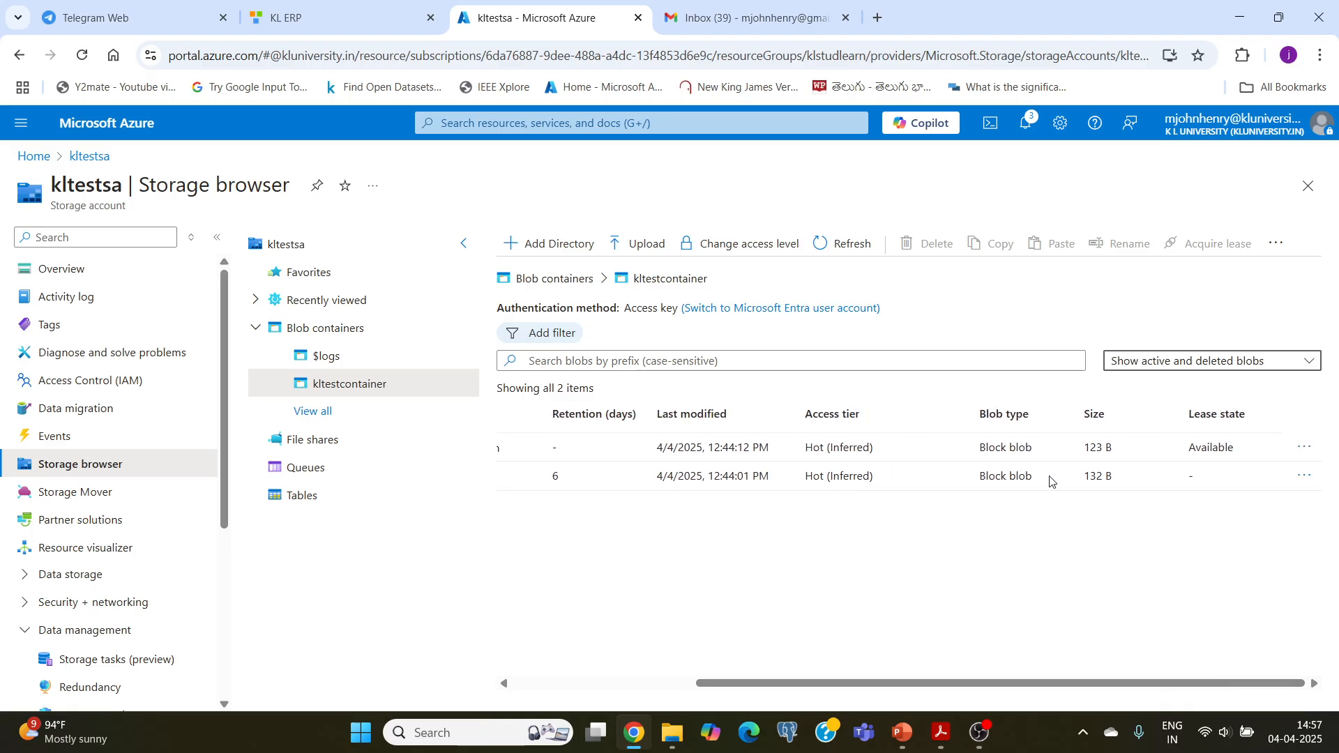
{"action": "left_click_drag", "start_coordinate": [799, 691], "coordinate": [885, 683]}
{"action": "left_click", "coordinate": [1303, 476]}
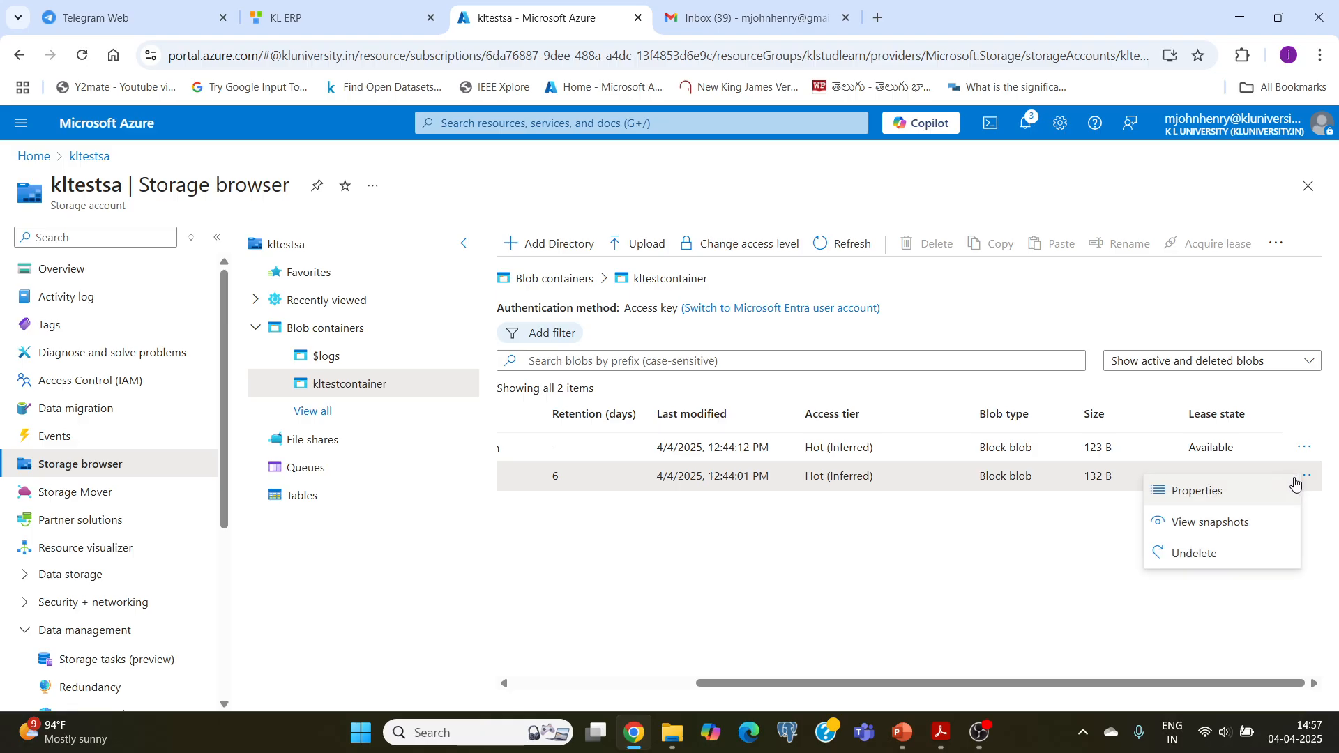
{"action": "left_click", "coordinate": [1193, 554]}
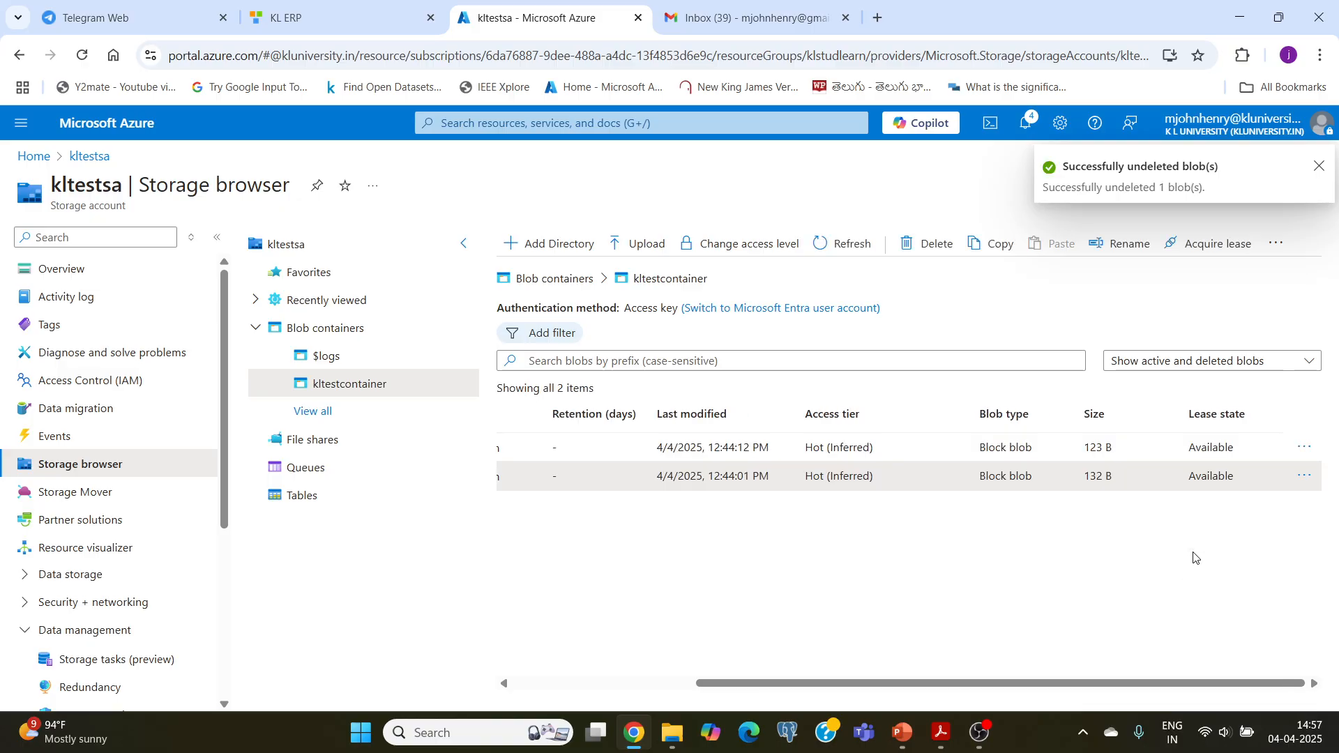
{"action": "left_click_drag", "start_coordinate": [767, 690], "coordinate": [533, 692]}
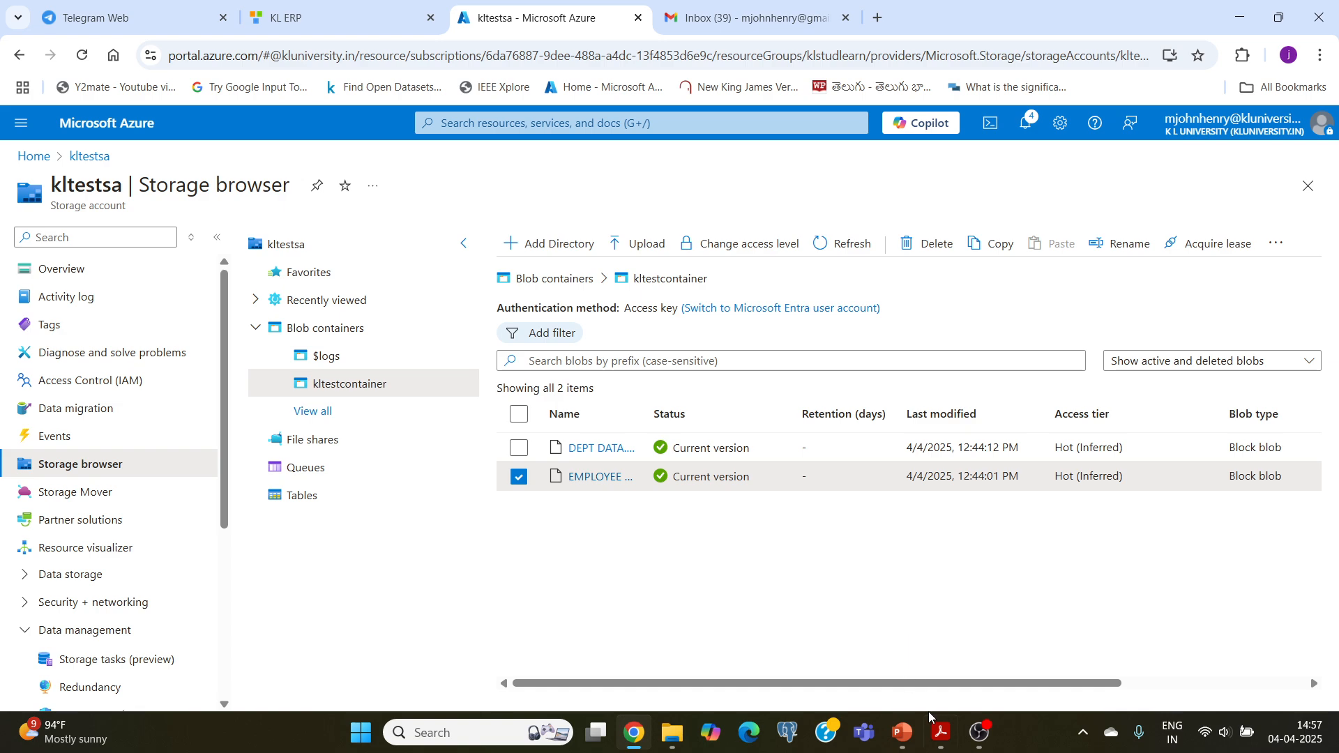
Switch to the lab manual in Acrobat, review the blob versioning part of exercise 2, and return to the Azure portal in Chrome.
{"action": "left_click", "coordinate": [941, 732]}
{"action": "left_click", "coordinate": [937, 182]}
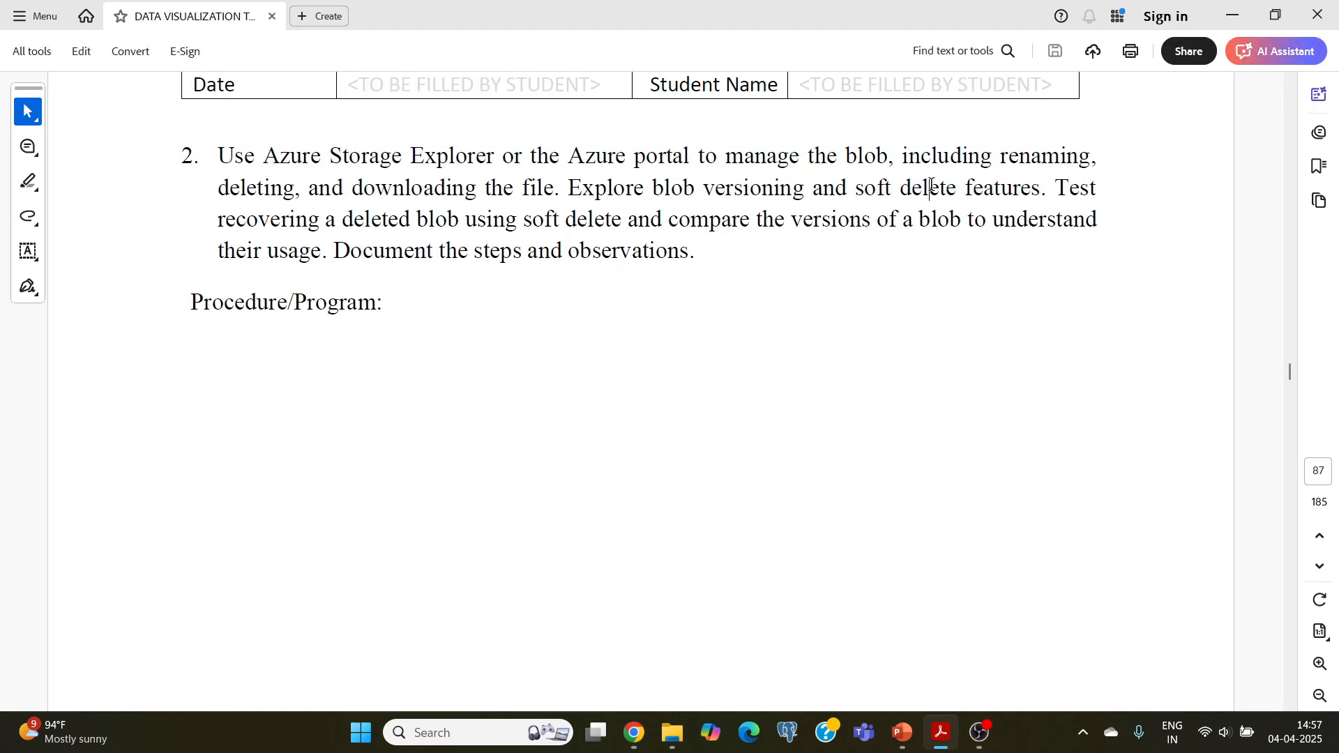
{"action": "left_click_drag", "start_coordinate": [651, 187], "coordinate": [789, 188]}
{"action": "left_click", "coordinate": [721, 192]}
{"action": "left_click", "coordinate": [643, 736]}
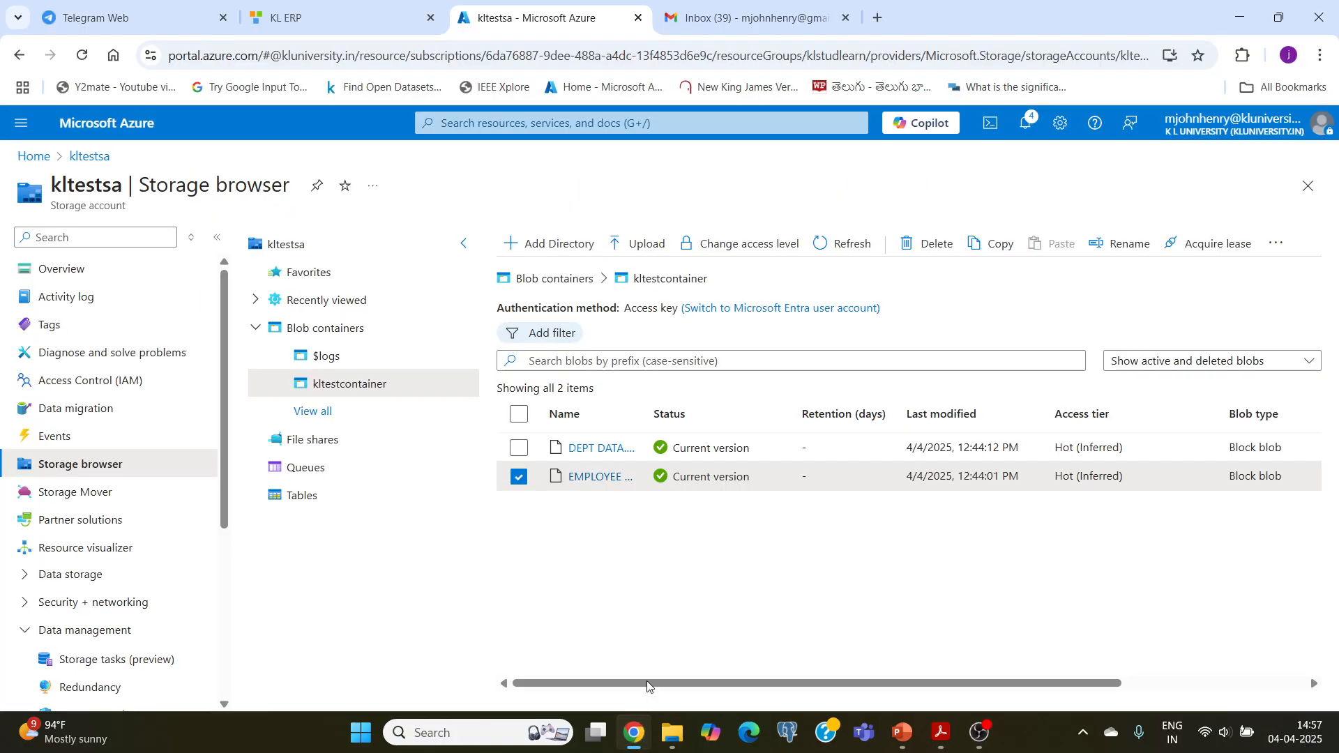
Upload the EMPLOYEE DATA file from Downloads to kltestcontainer, overwriting the existing blob.
{"action": "left_click", "coordinate": [521, 480]}
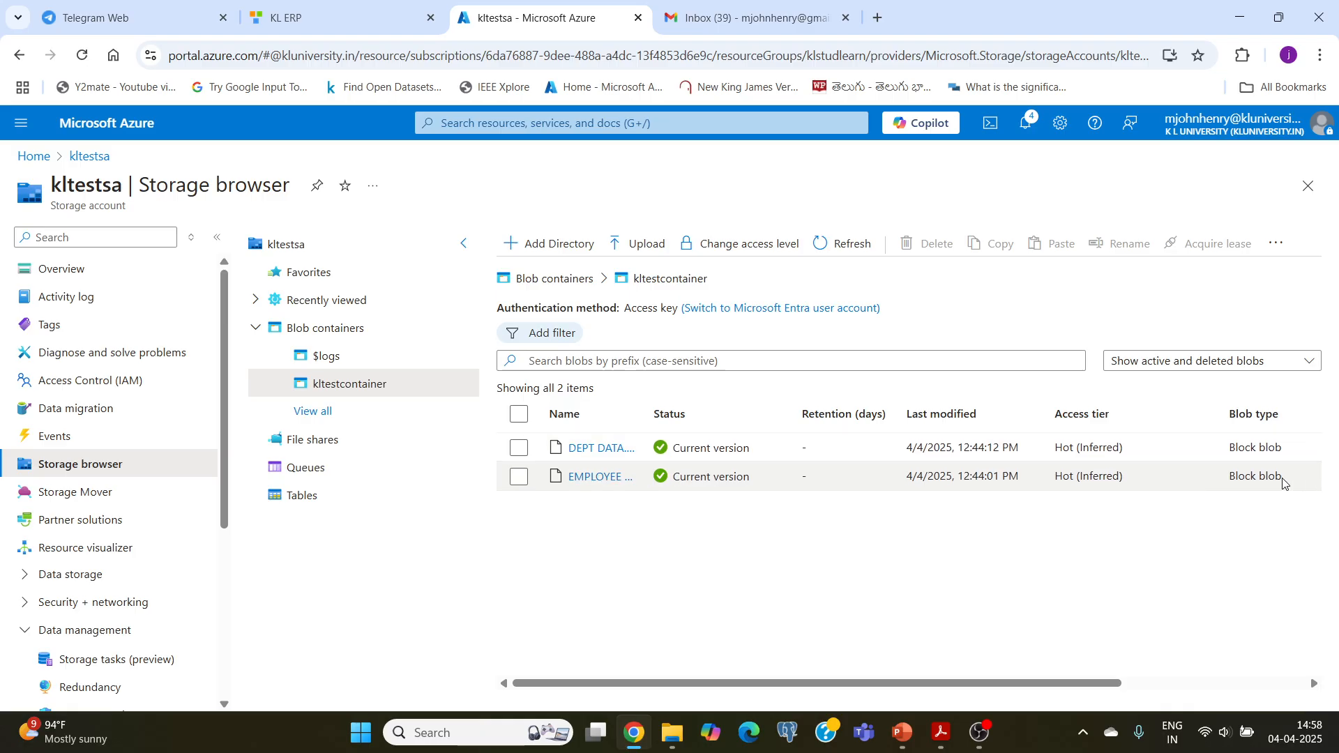
{"action": "left_click", "coordinate": [664, 250]}
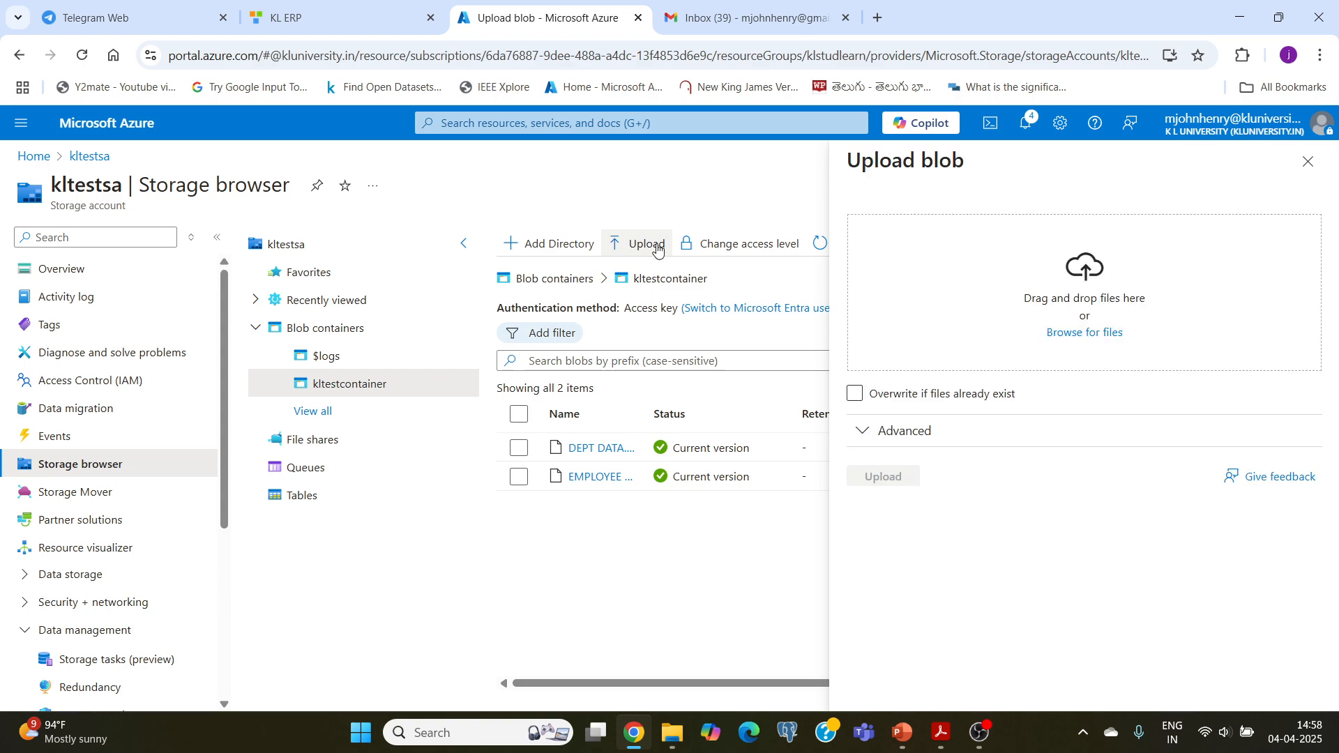
{"action": "left_click", "coordinate": [1109, 341]}
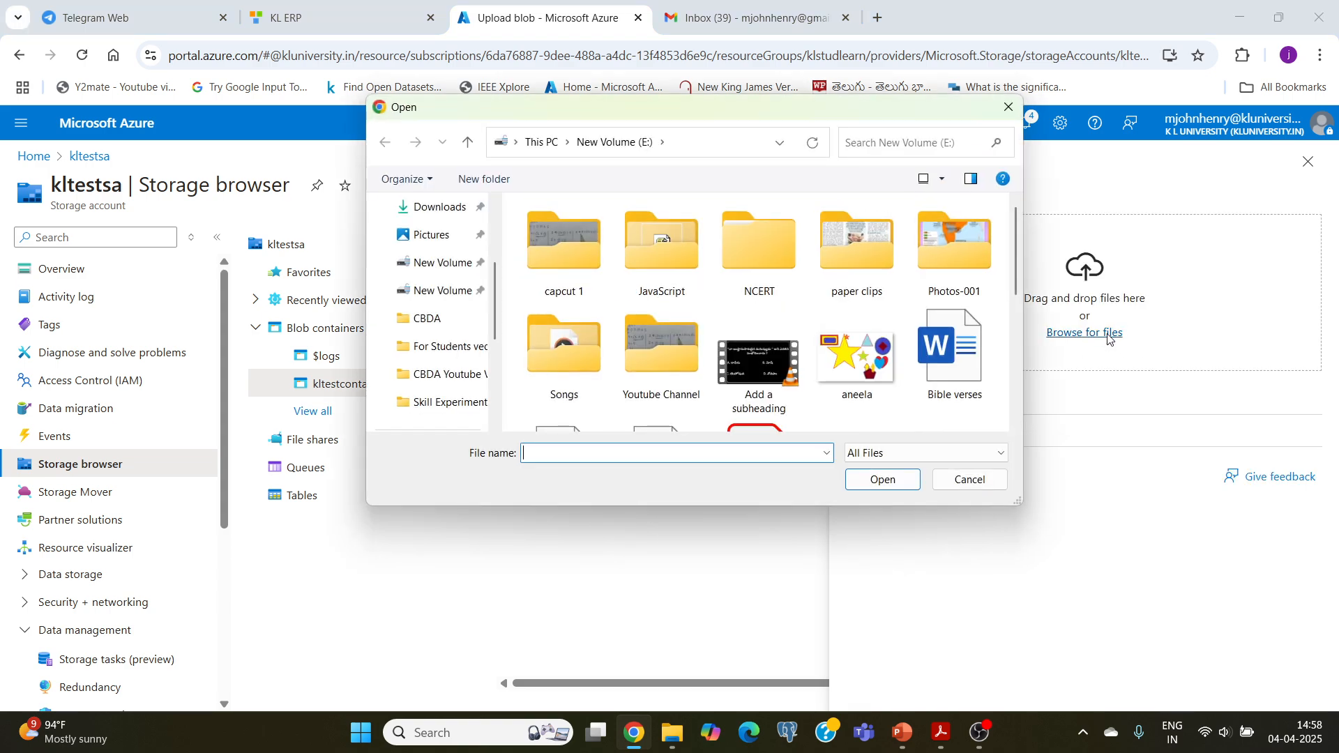
{"action": "left_click", "coordinate": [427, 351]}
{"action": "scroll", "coordinate": [551, 321], "scroll_direction": "down", "scroll_amount": 3}
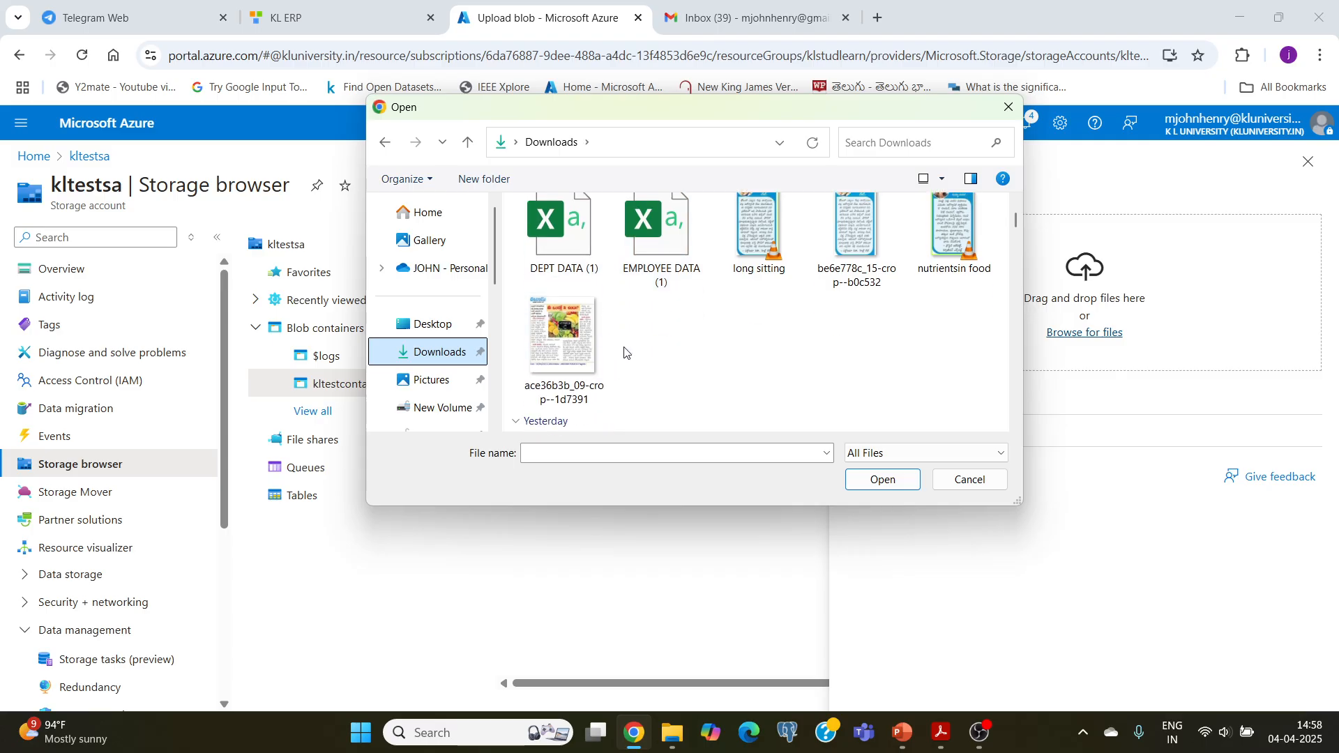
{"action": "left_click", "coordinate": [644, 389]}
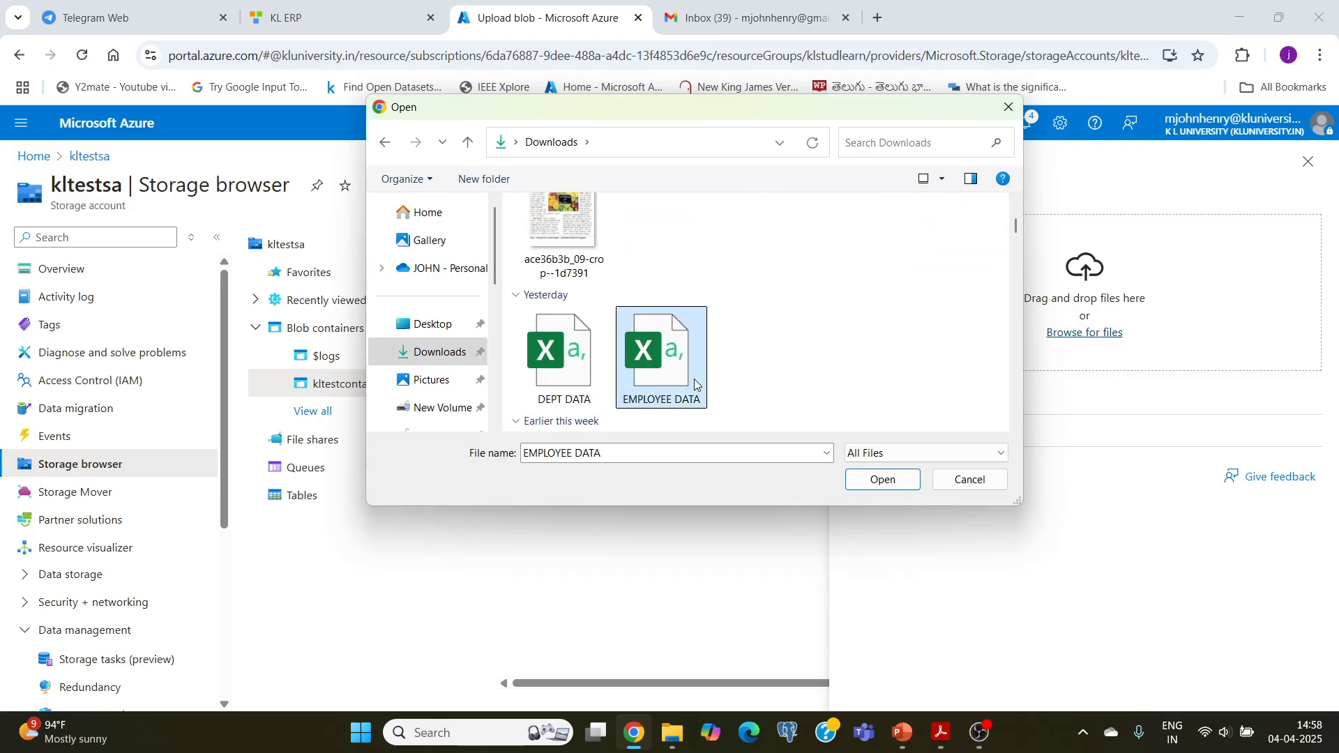
{"action": "left_click", "coordinate": [871, 488]}
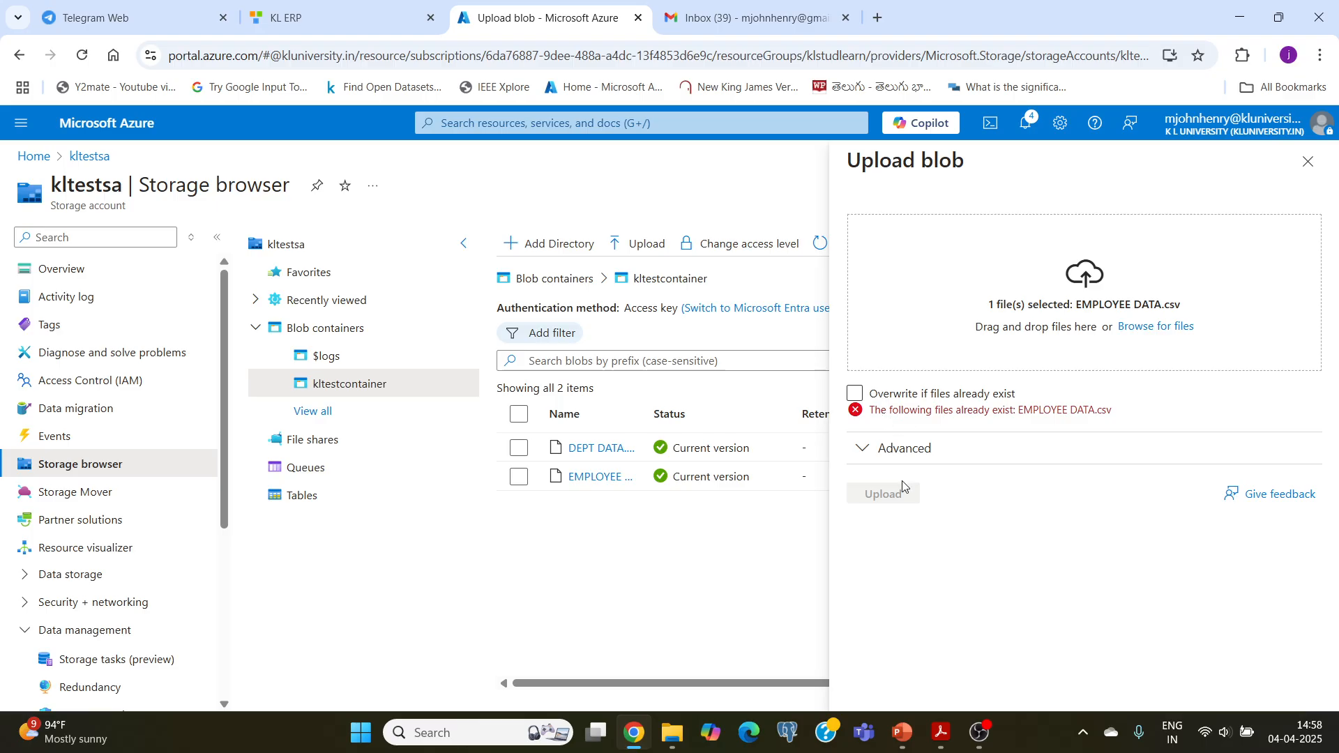
{"action": "left_click", "coordinate": [856, 395]}
{"action": "left_click", "coordinate": [889, 477]}
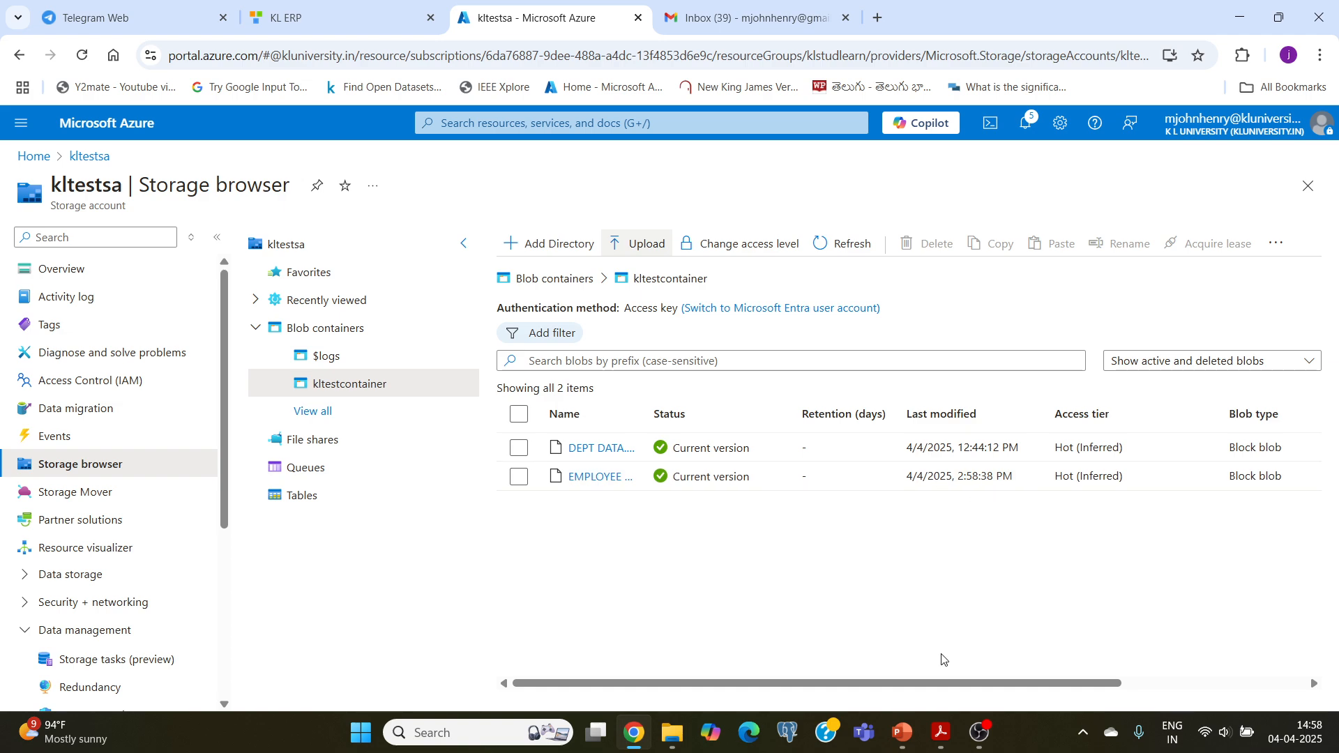
View the version history of the EMPLOYEE DATA.csv blob, including any previous versions, and close it.
{"action": "left_click_drag", "start_coordinate": [937, 689], "coordinate": [1122, 689]}
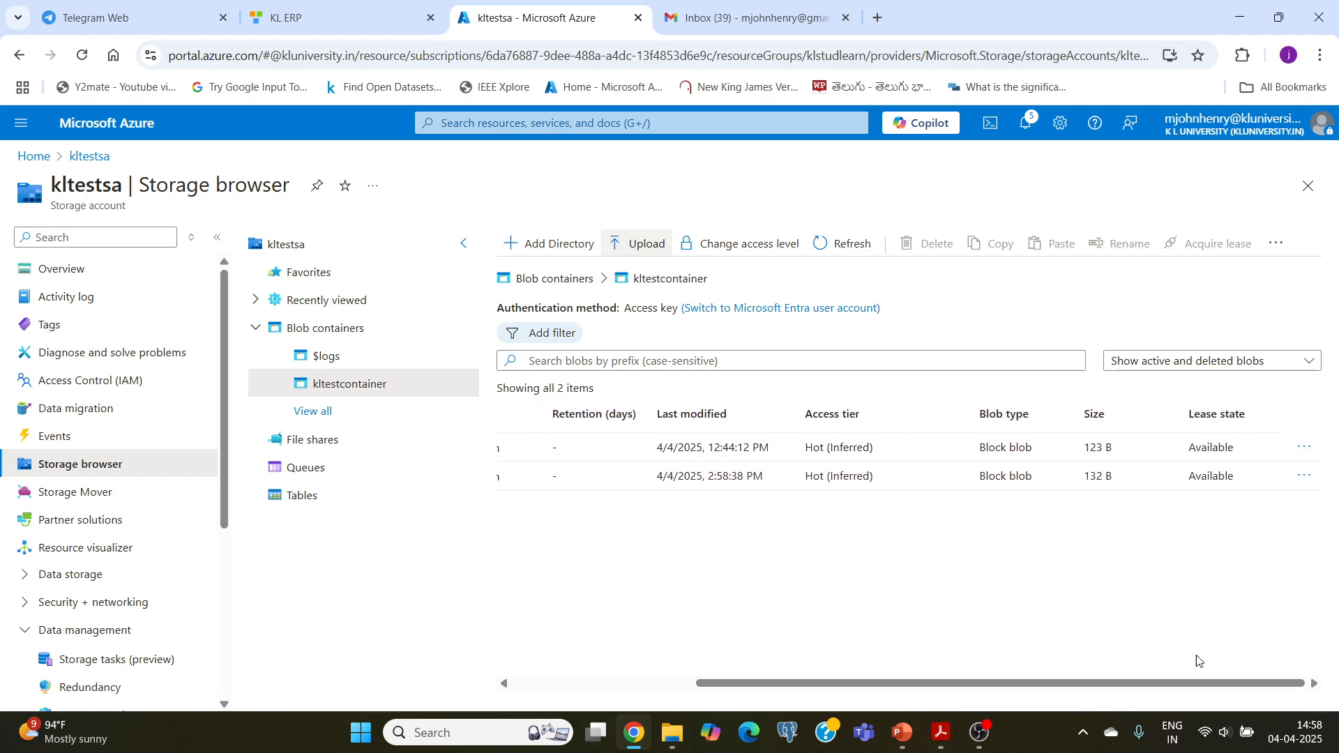
{"action": "left_click", "coordinate": [1306, 480]}
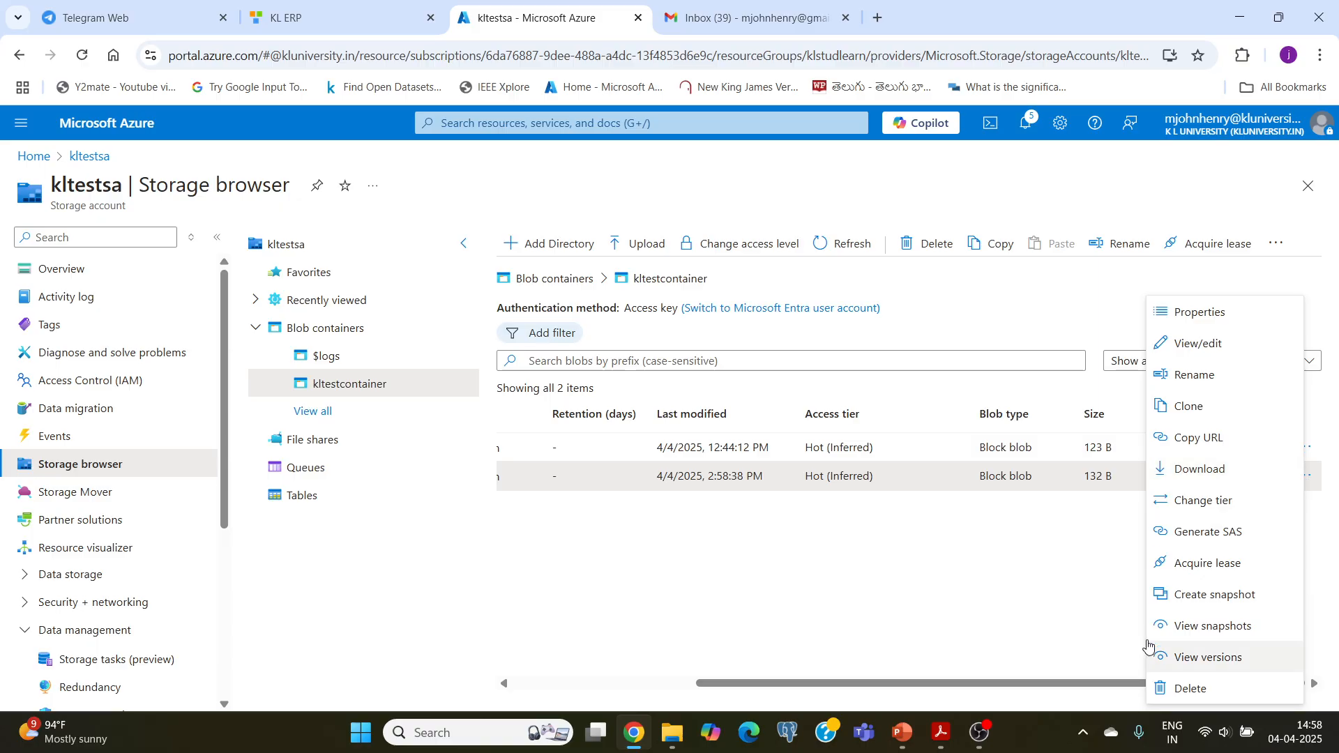
{"action": "left_click", "coordinate": [1210, 659]}
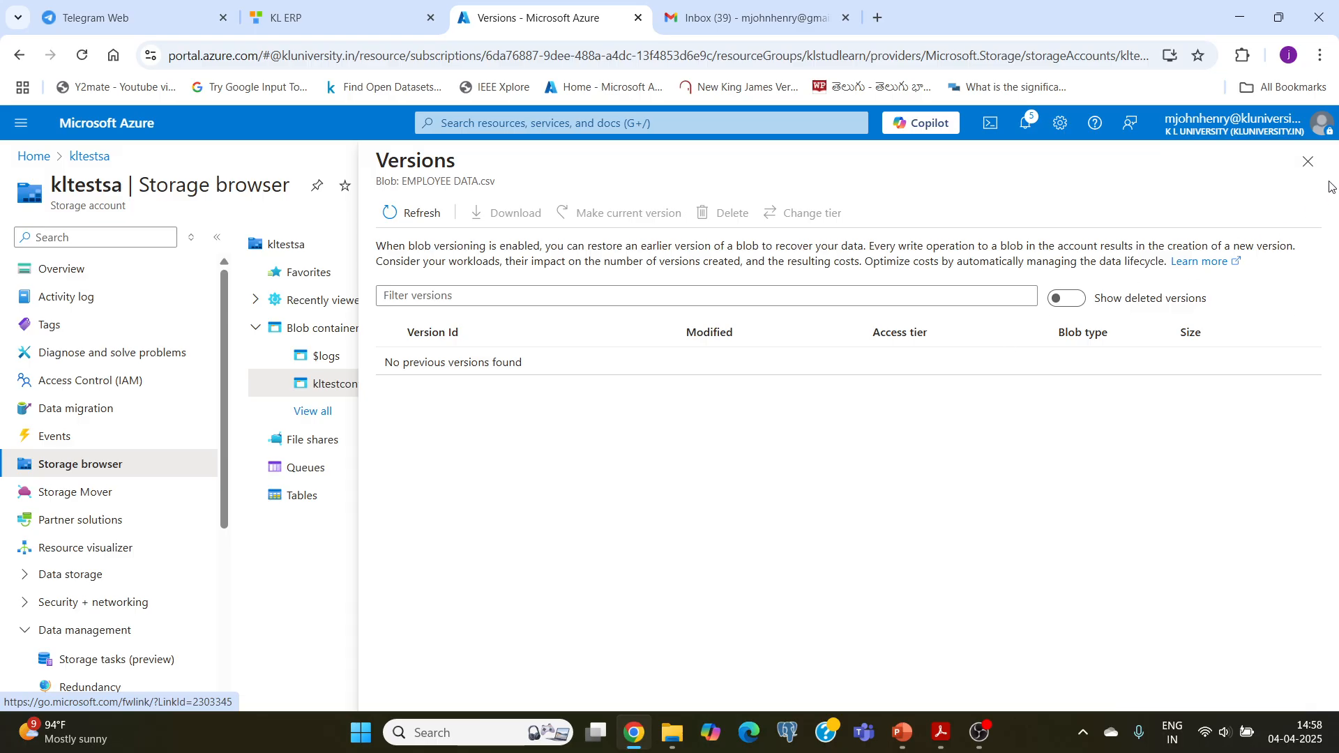
{"action": "left_click", "coordinate": [1308, 162]}
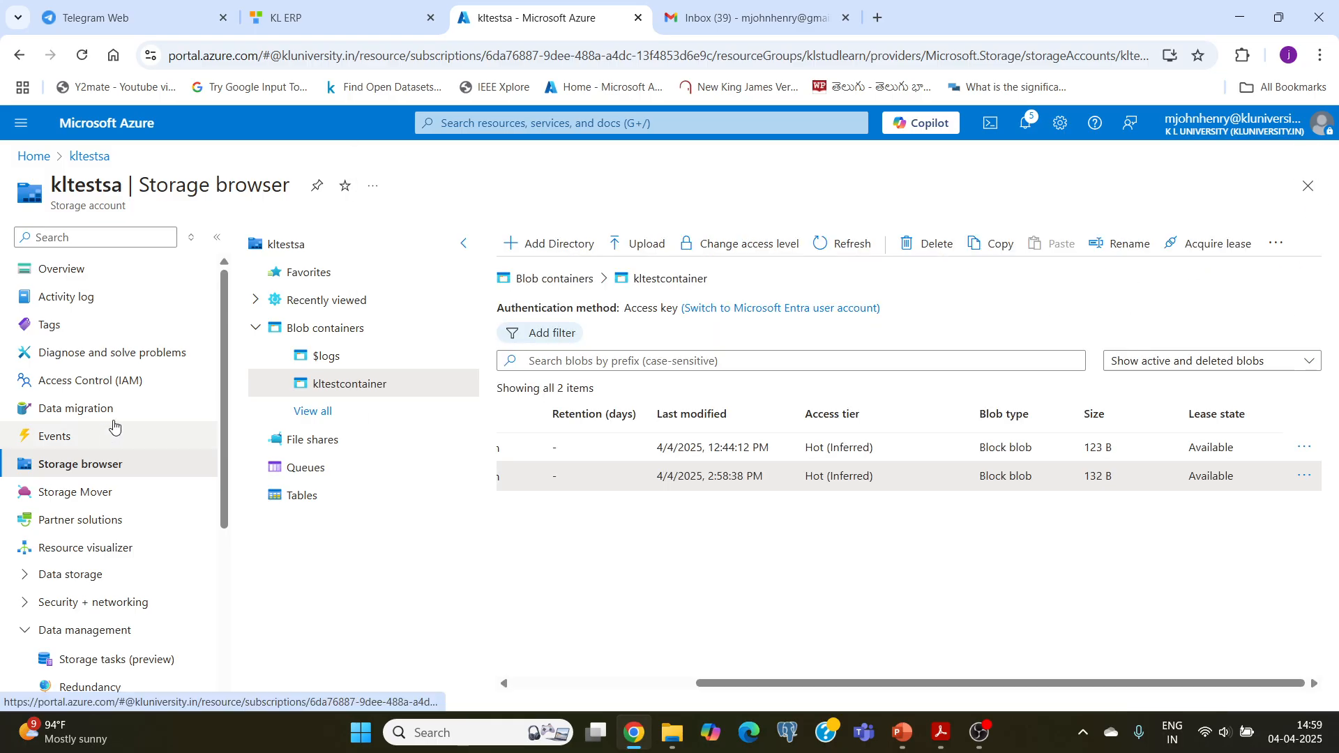
Enable versioning for blobs in the kltestsa data protection settings with Keep all versions, and save the settings.
{"action": "scroll", "coordinate": [65, 474], "scroll_direction": "down", "scroll_amount": 4}
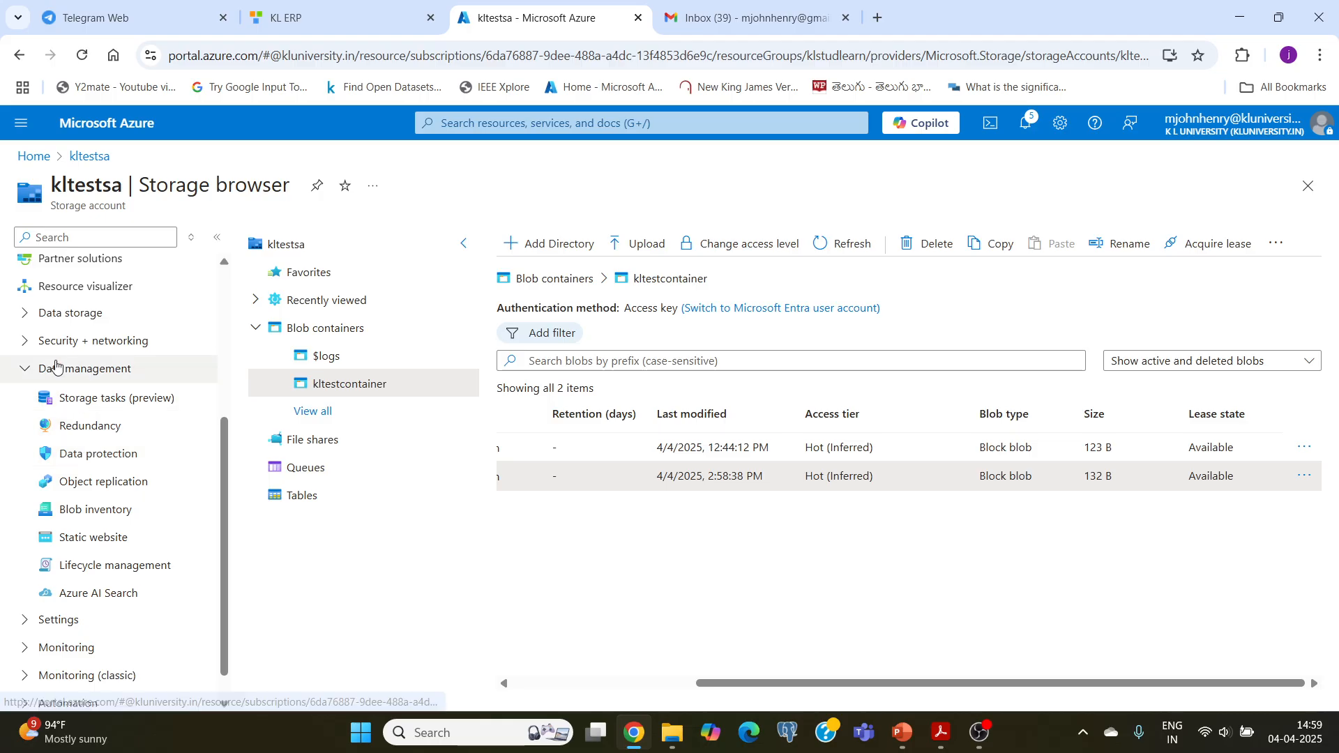
{"action": "left_click", "coordinate": [91, 457]}
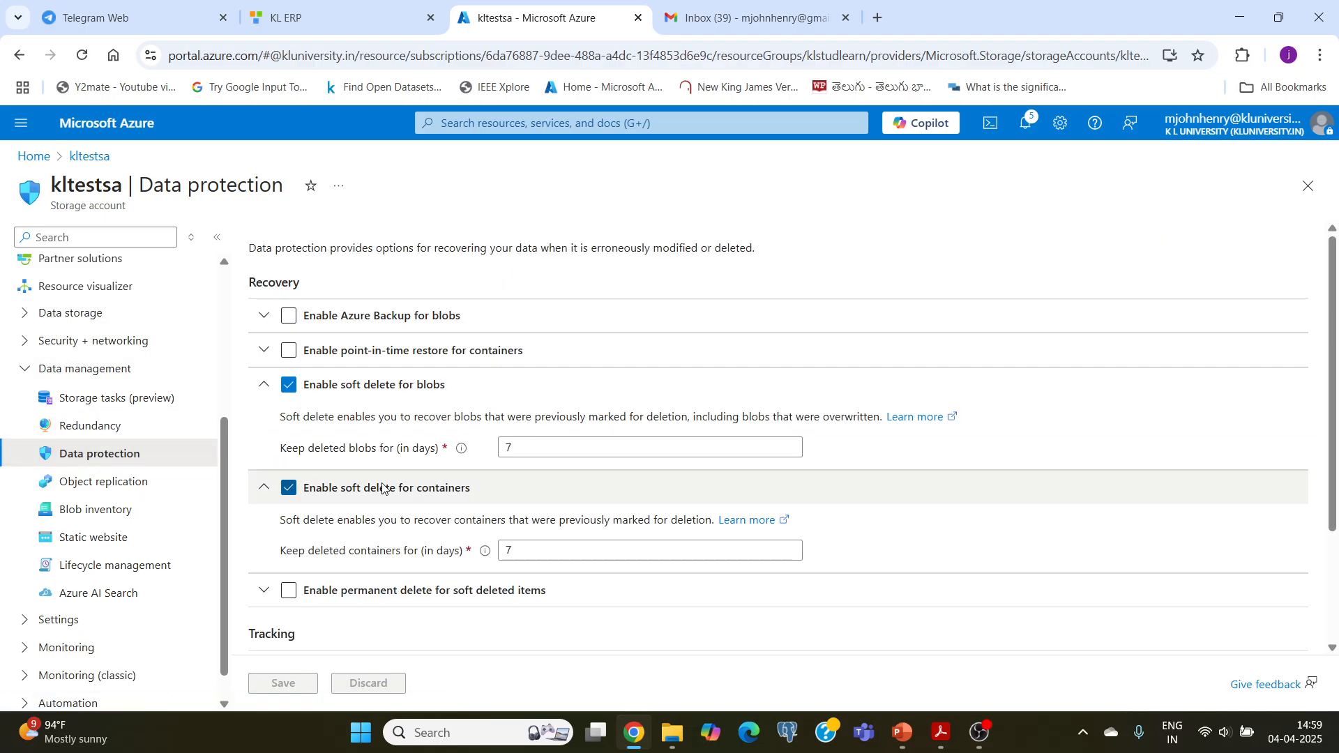
{"action": "scroll", "coordinate": [382, 489], "scroll_direction": "down", "scroll_amount": 2}
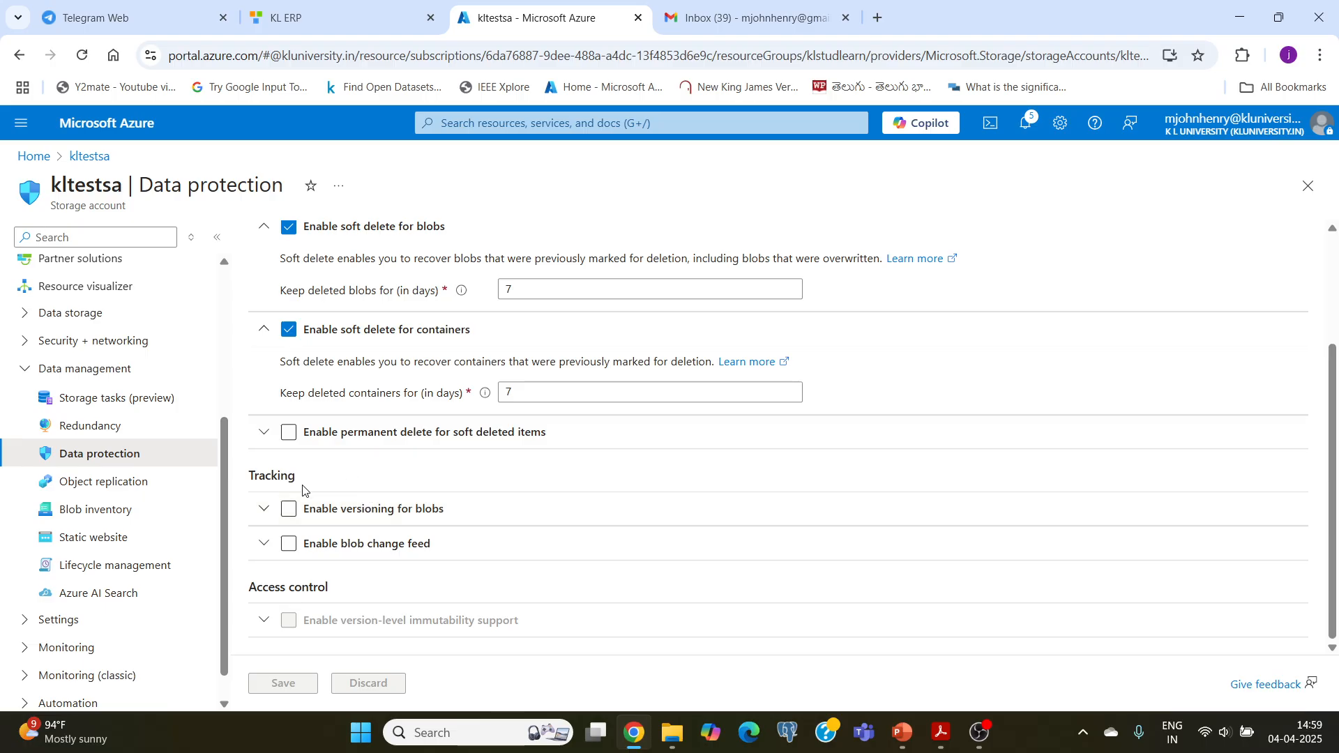
{"action": "left_click", "coordinate": [291, 511]}
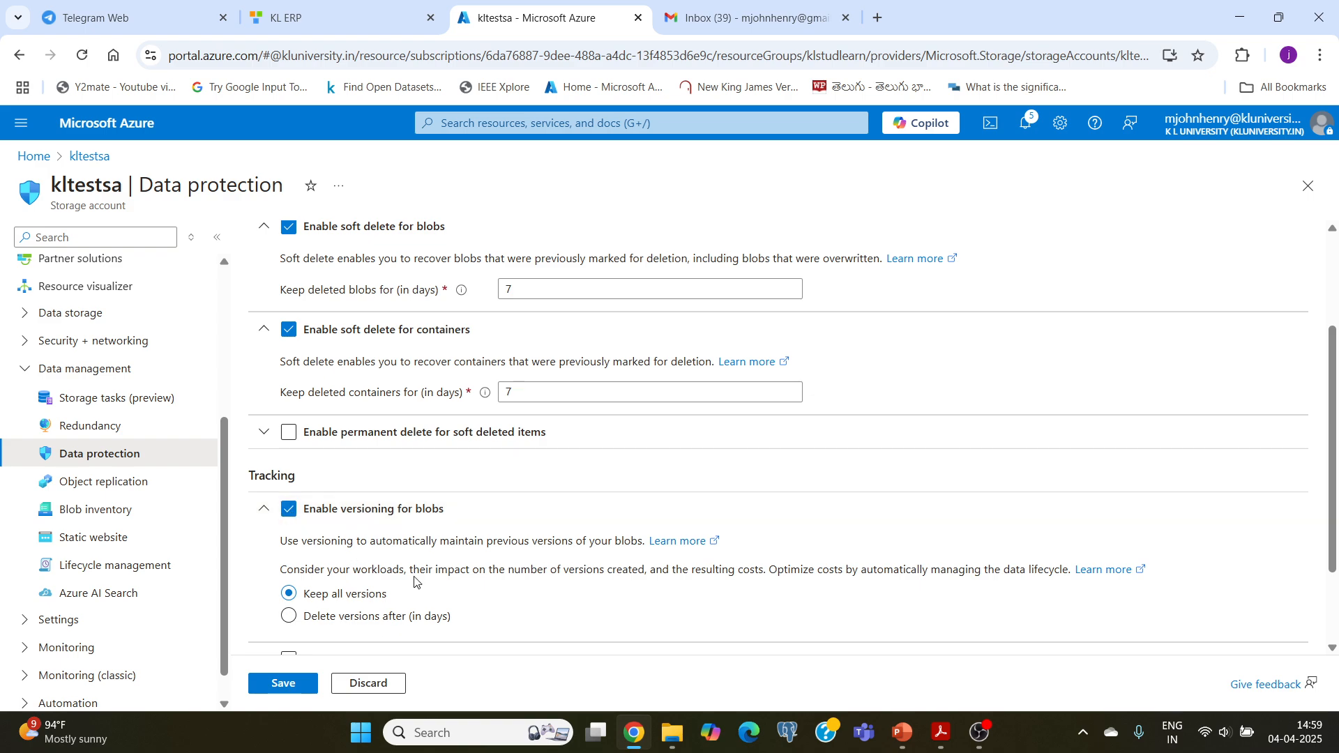
{"action": "scroll", "coordinate": [345, 607], "scroll_direction": "down", "scroll_amount": 2}
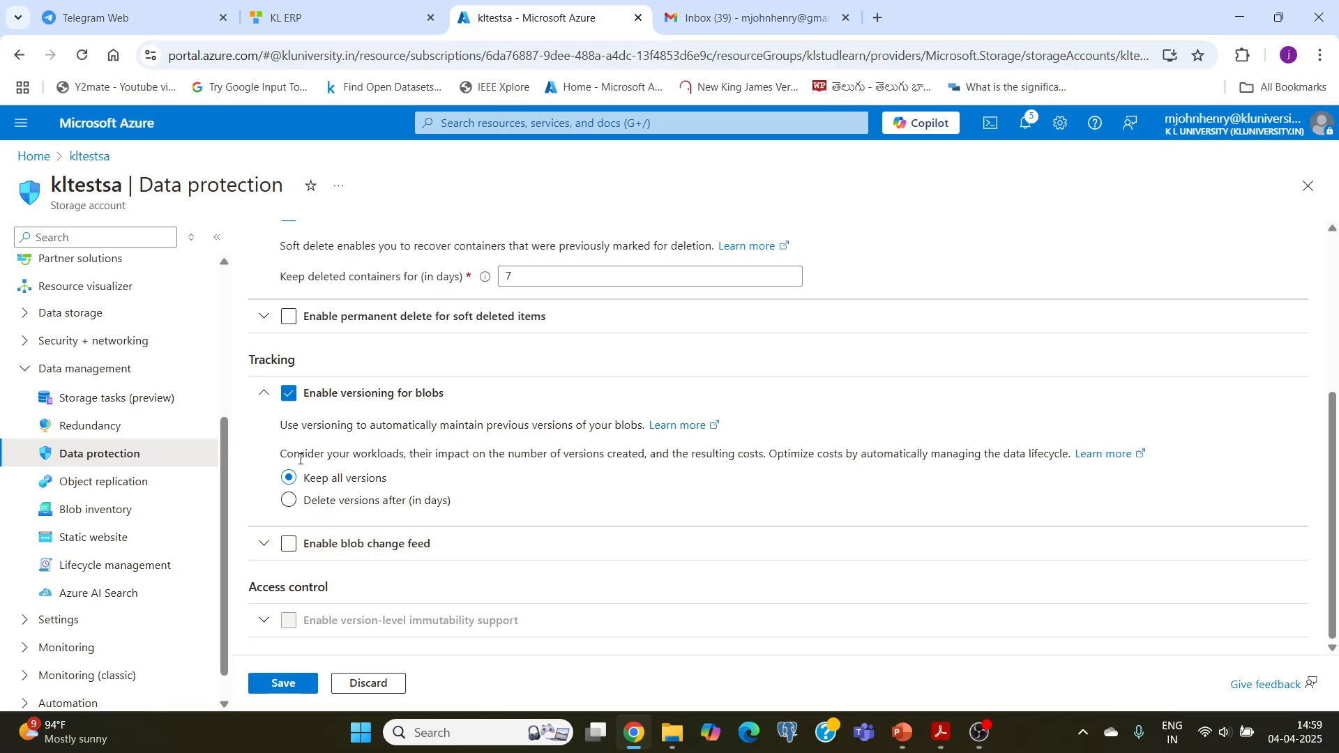
{"action": "left_click", "coordinate": [289, 501]}
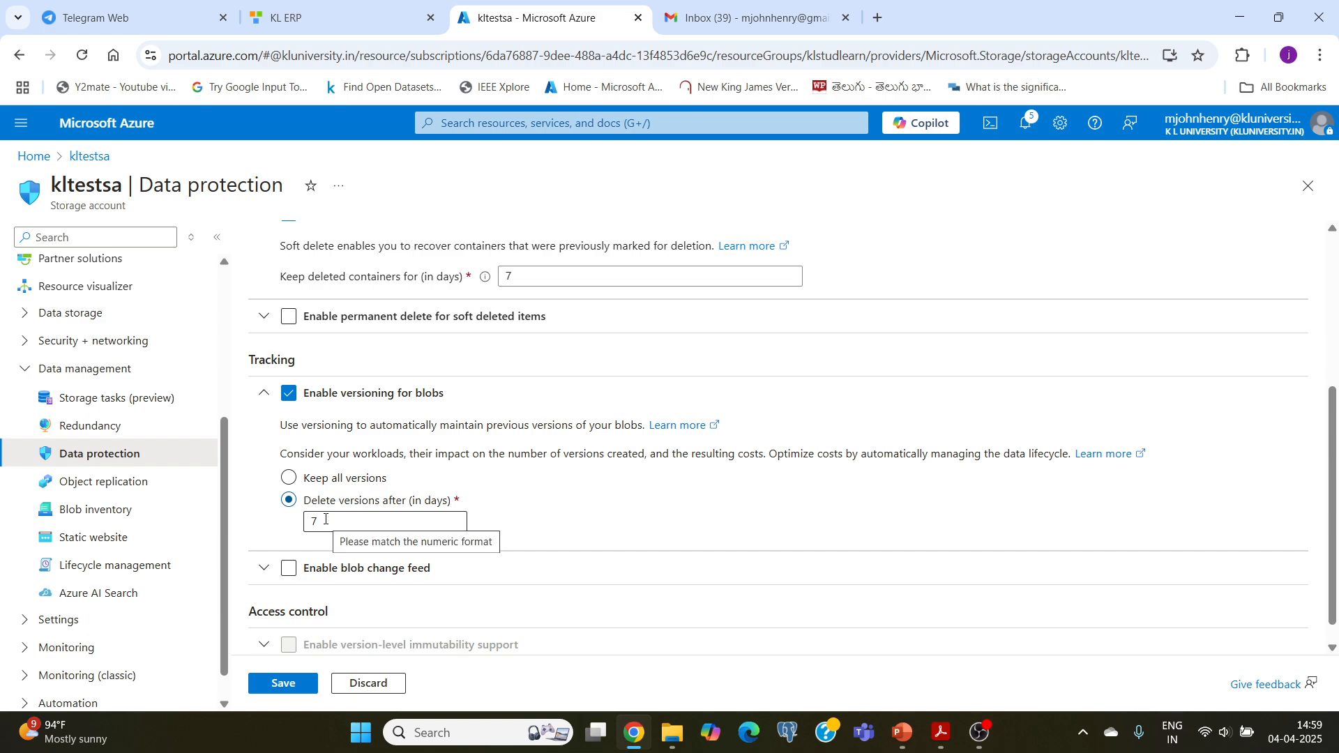
{"action": "left_click", "coordinate": [289, 478]}
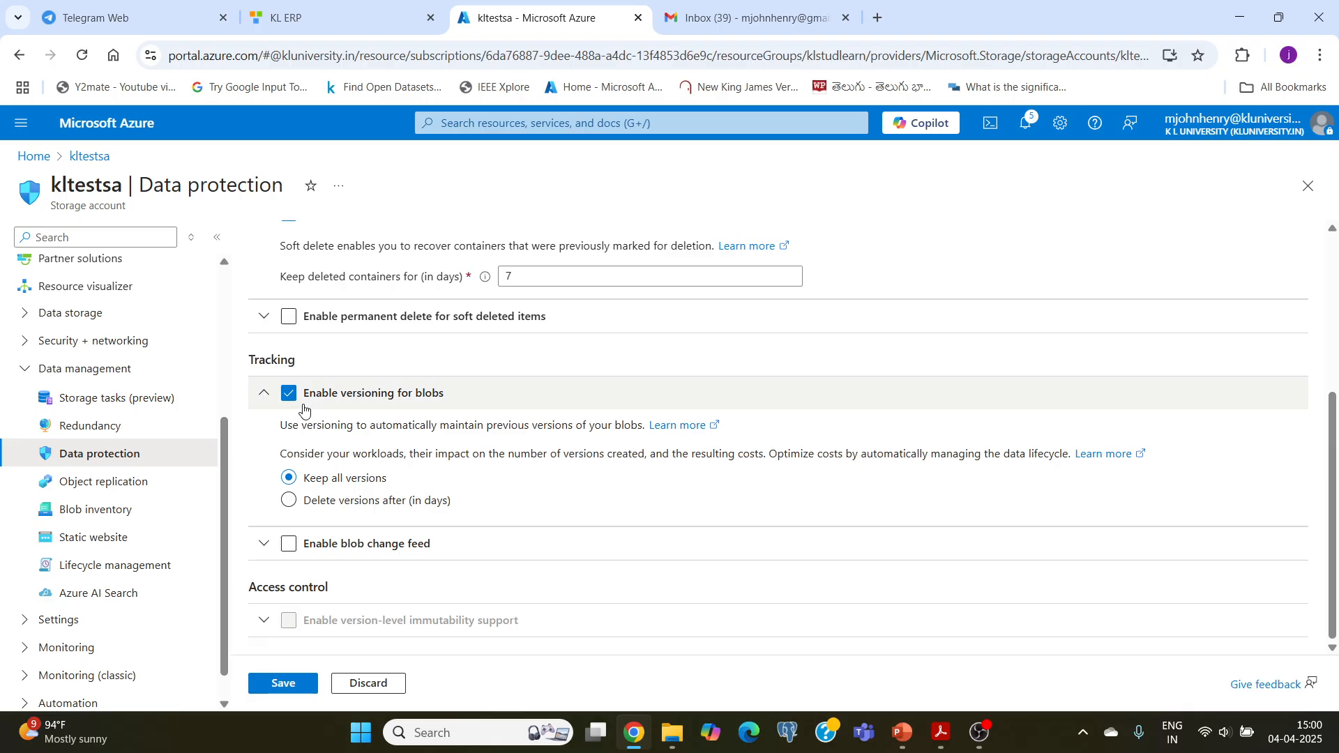
{"action": "left_click", "coordinate": [296, 687]}
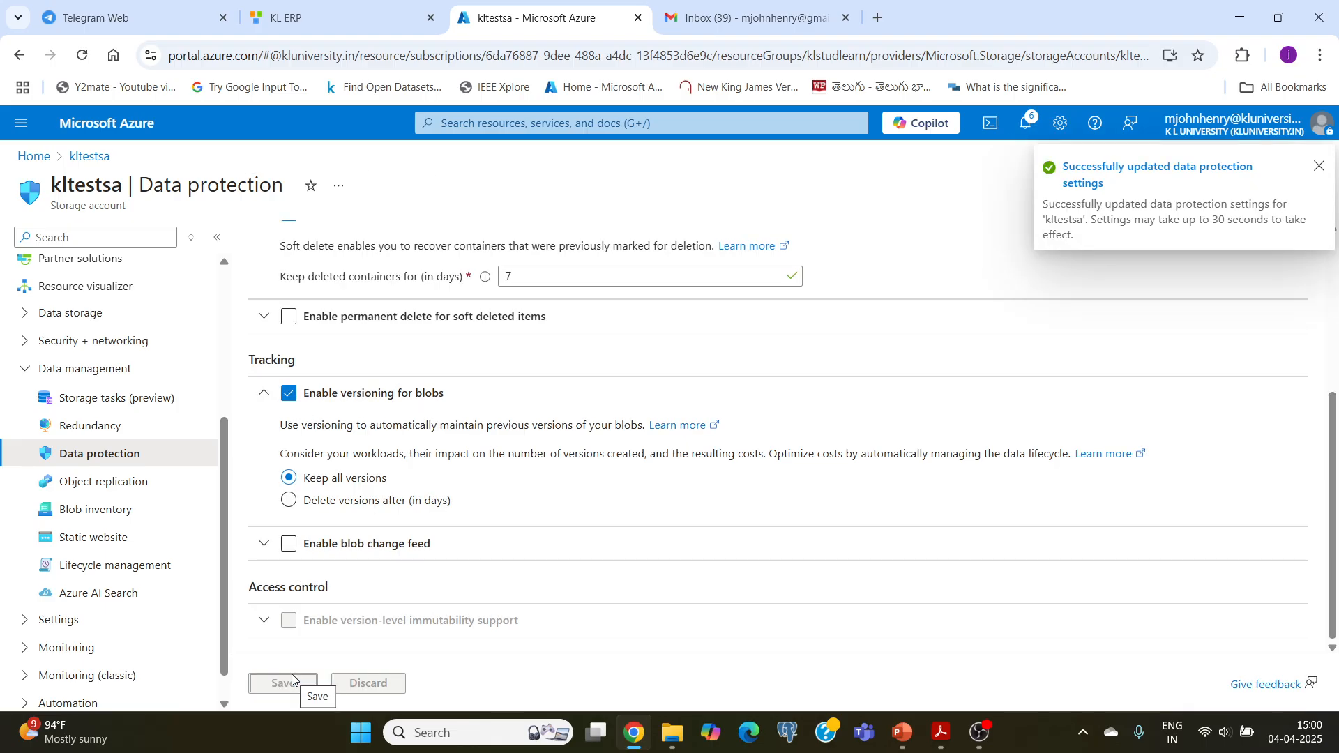
Return to the storage browser of kltestsa and open the kltestcontainer blob container.
{"action": "scroll", "coordinate": [132, 428], "scroll_direction": "up", "scroll_amount": 1}
{"action": "scroll", "coordinate": [132, 429], "scroll_direction": "up", "scroll_amount": 4}
{"action": "left_click", "coordinate": [81, 464]}
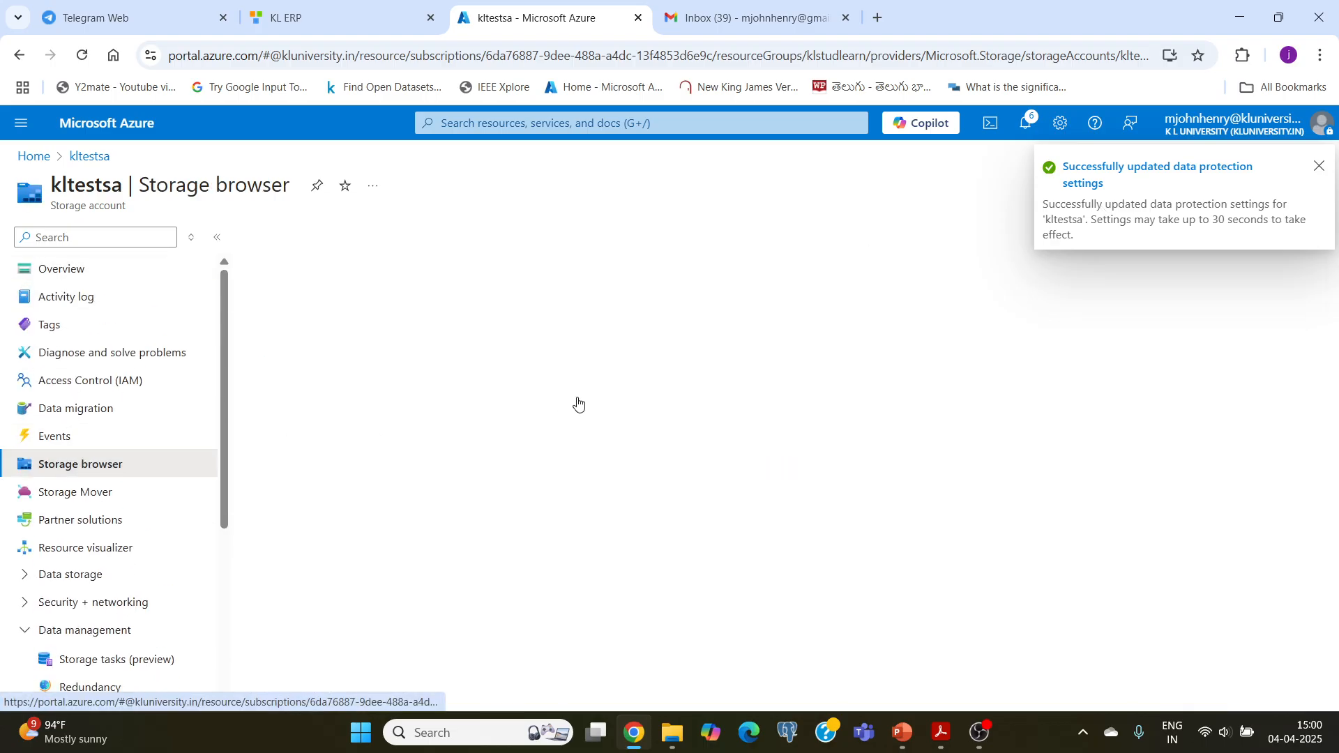
{"action": "left_click", "coordinate": [612, 390]}
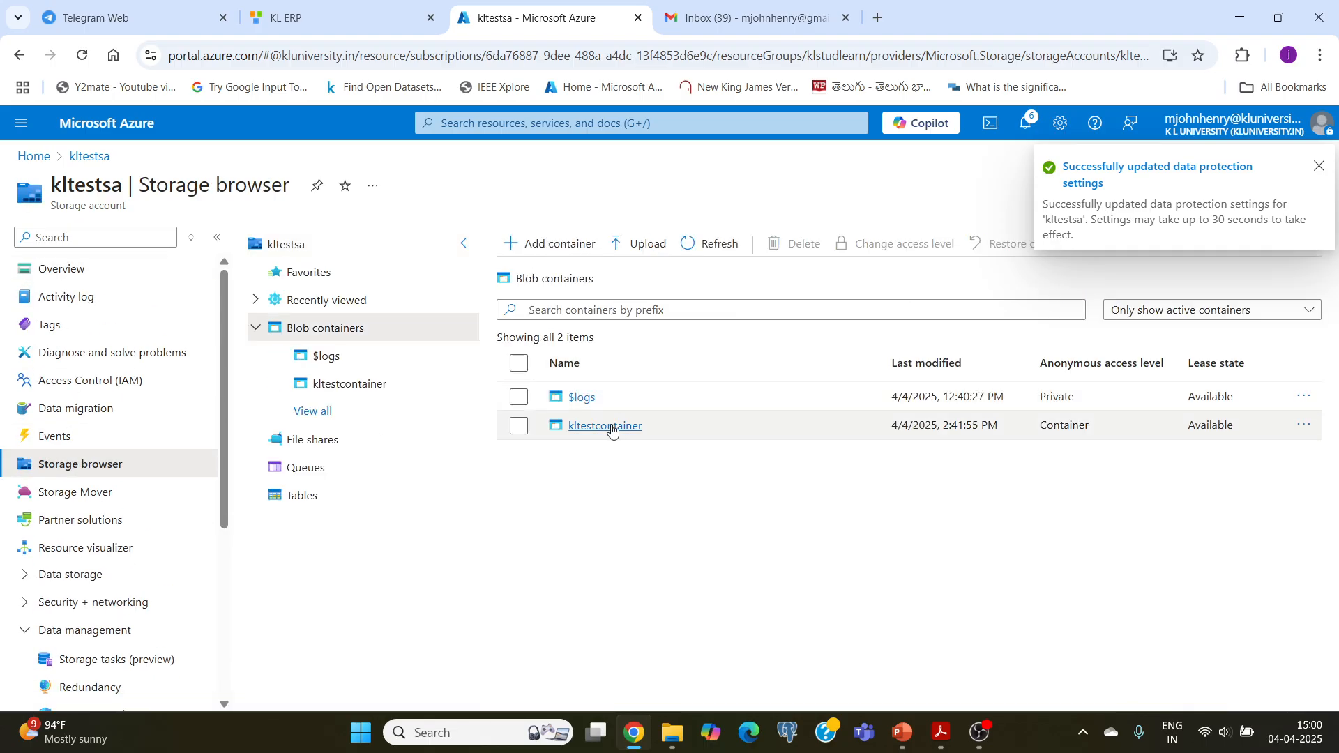
{"action": "left_click", "coordinate": [607, 426]}
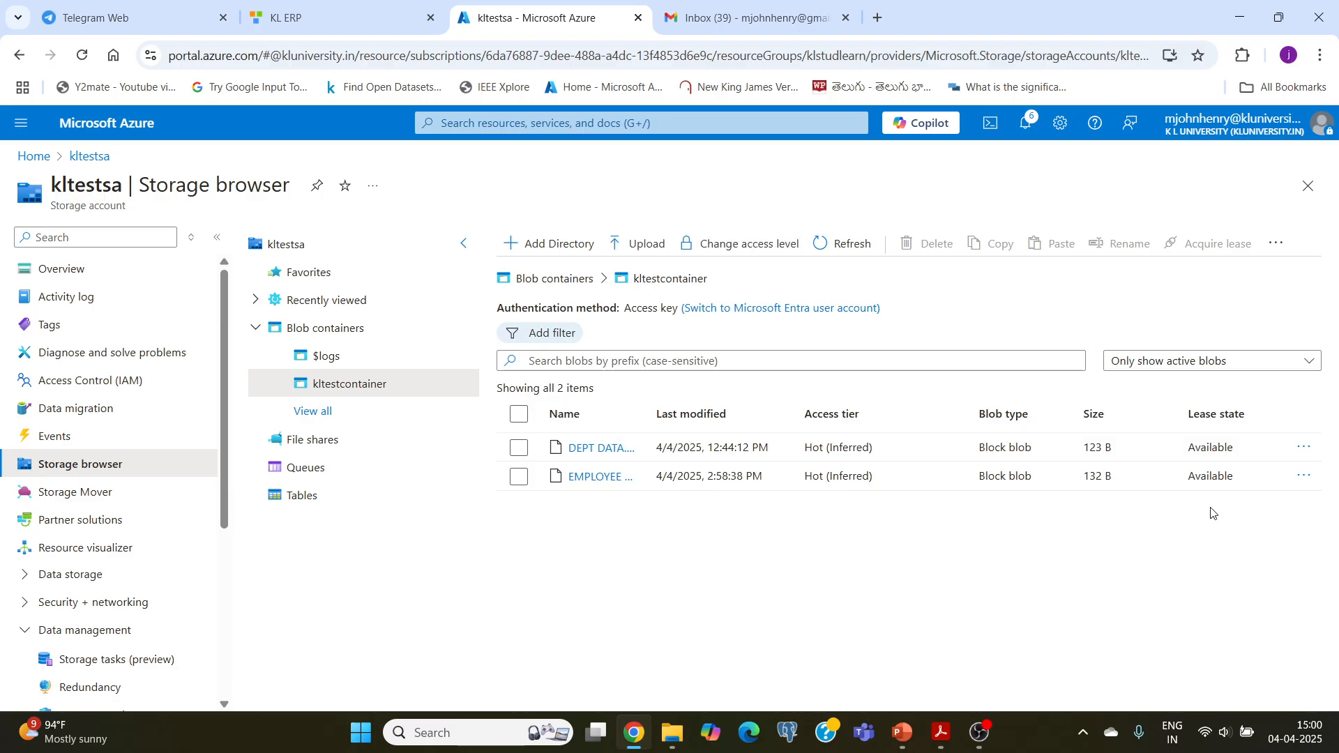
View the versions of the EMPLOYEE DATA.csv blob, close the version list, and clear the blob's selection.
{"action": "left_click", "coordinate": [1303, 476]}
{"action": "left_click", "coordinate": [1211, 655]}
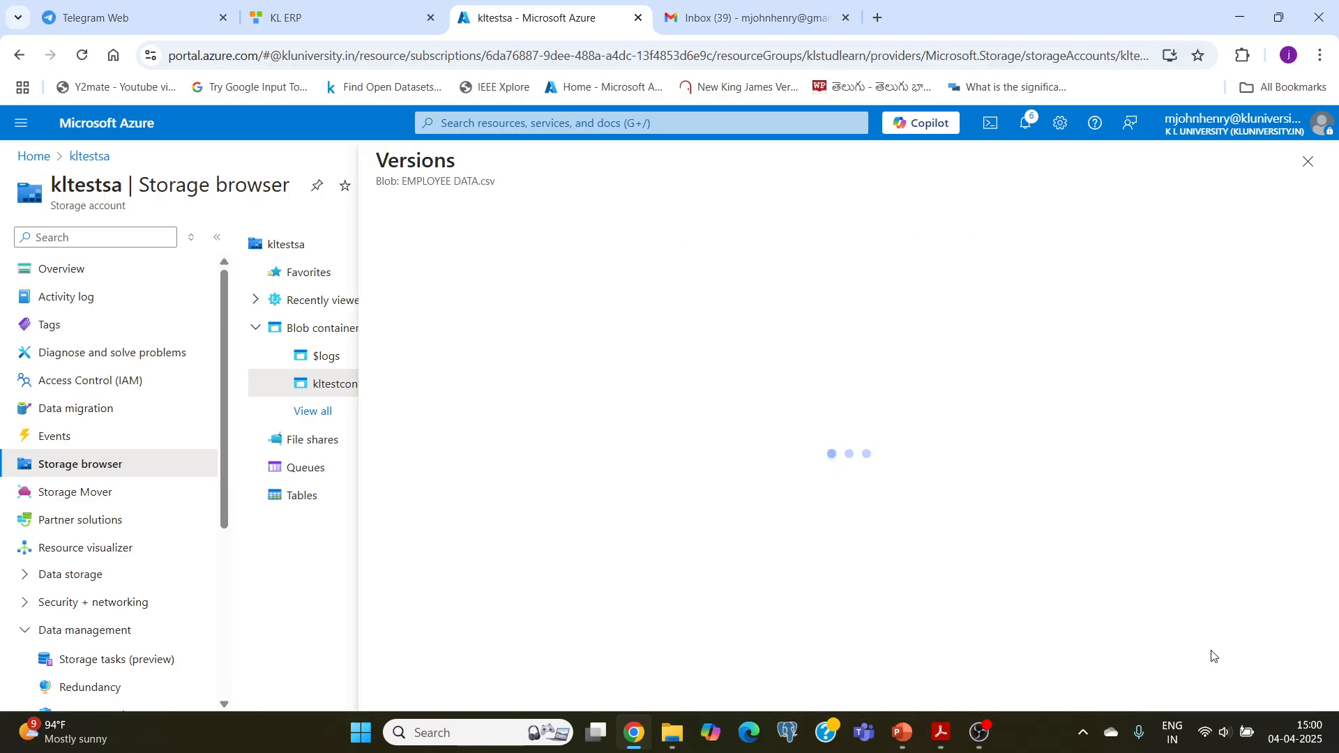
{"action": "left_click", "coordinate": [1307, 162]}
{"action": "left_click", "coordinate": [519, 478]}
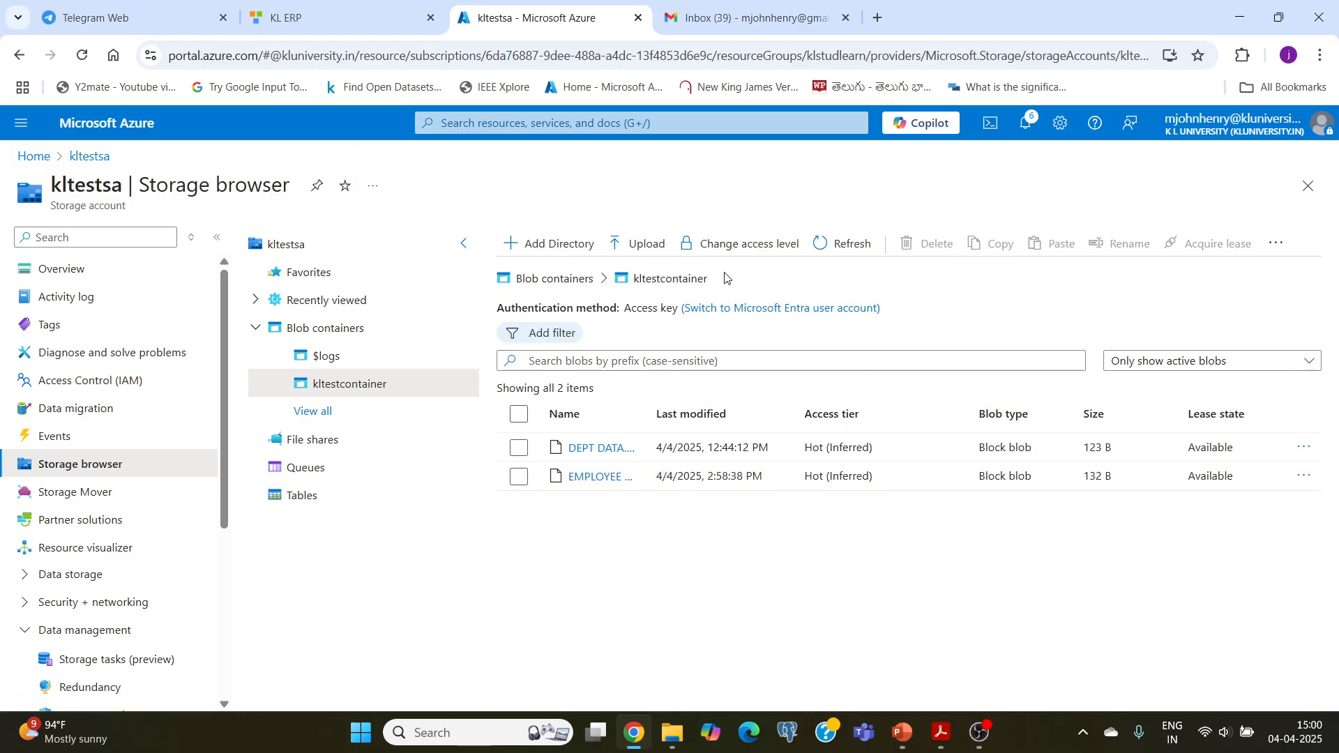
Upload the EMPLOYEE DATA file from Downloads to kltestcontainer again, overwriting the existing blob.
{"action": "left_click", "coordinate": [640, 245]}
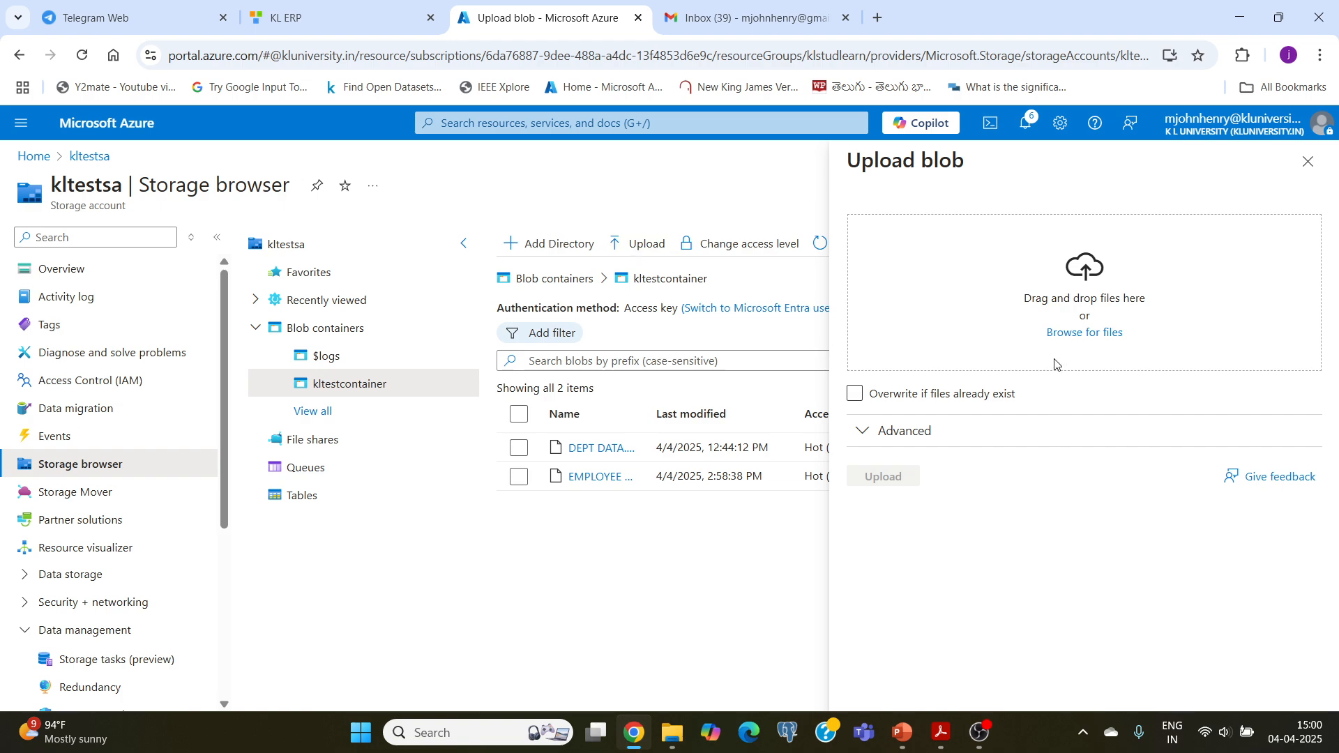
{"action": "left_click", "coordinate": [1076, 335]}
{"action": "scroll", "coordinate": [762, 362], "scroll_direction": "down", "scroll_amount": 4}
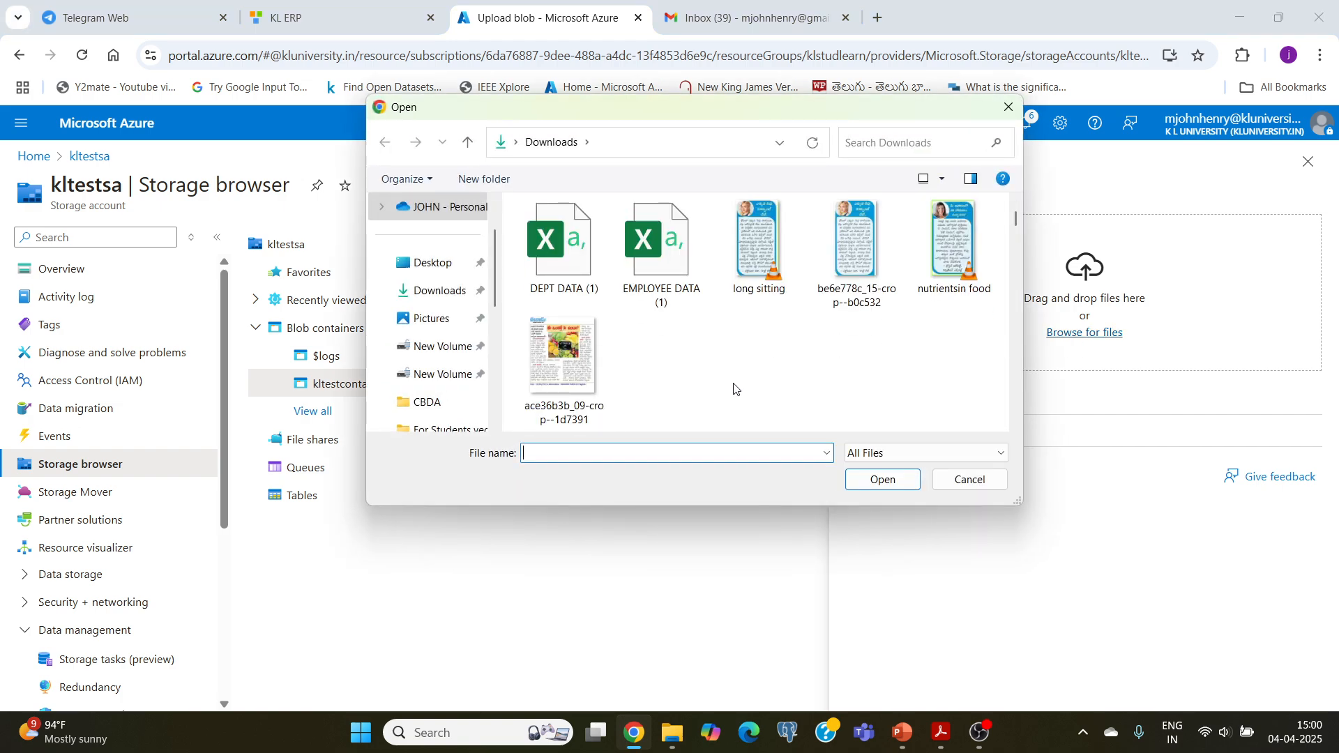
{"action": "left_click", "coordinate": [677, 289]}
{"action": "left_click", "coordinate": [882, 480]}
{"action": "left_click", "coordinate": [855, 393]}
{"action": "left_click", "coordinate": [882, 494]}
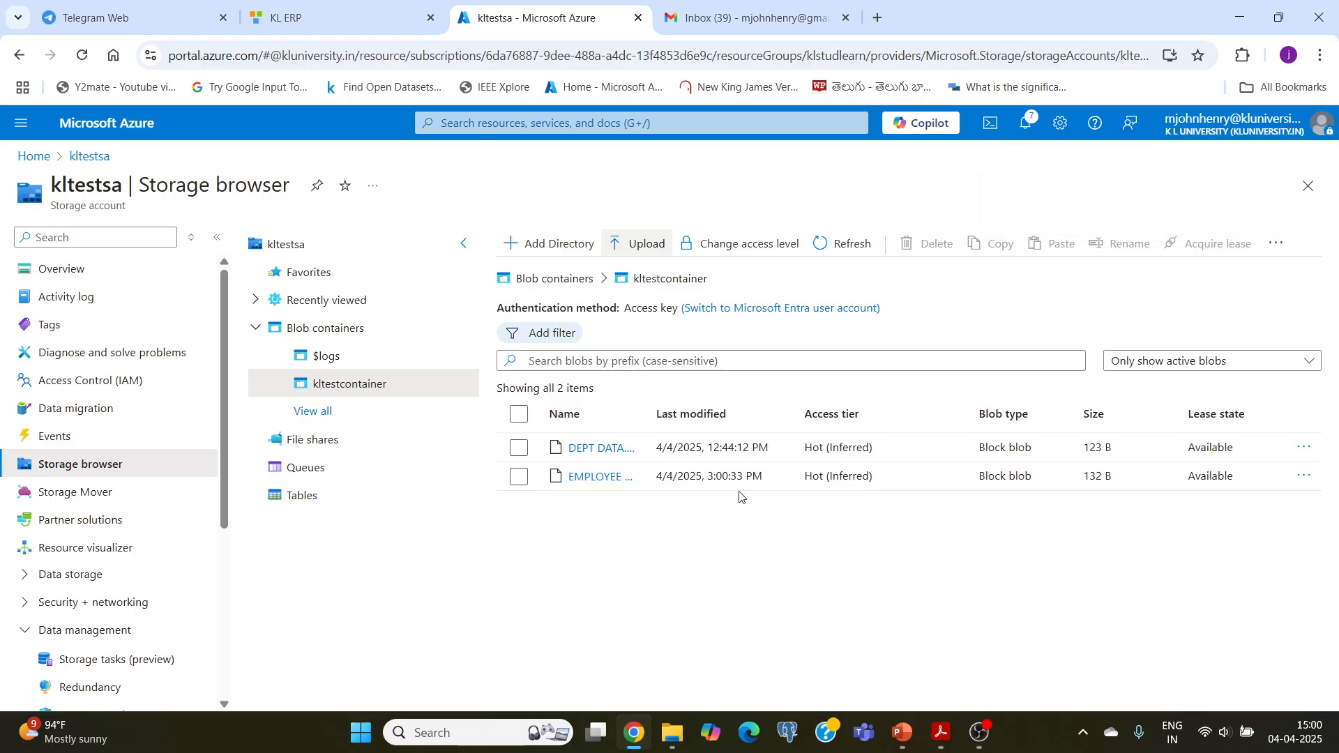
Check the EMPLOYEE DATA.csv blob's versions, with and without deleted versions, and refresh the version list.
{"action": "left_click", "coordinate": [1303, 476]}
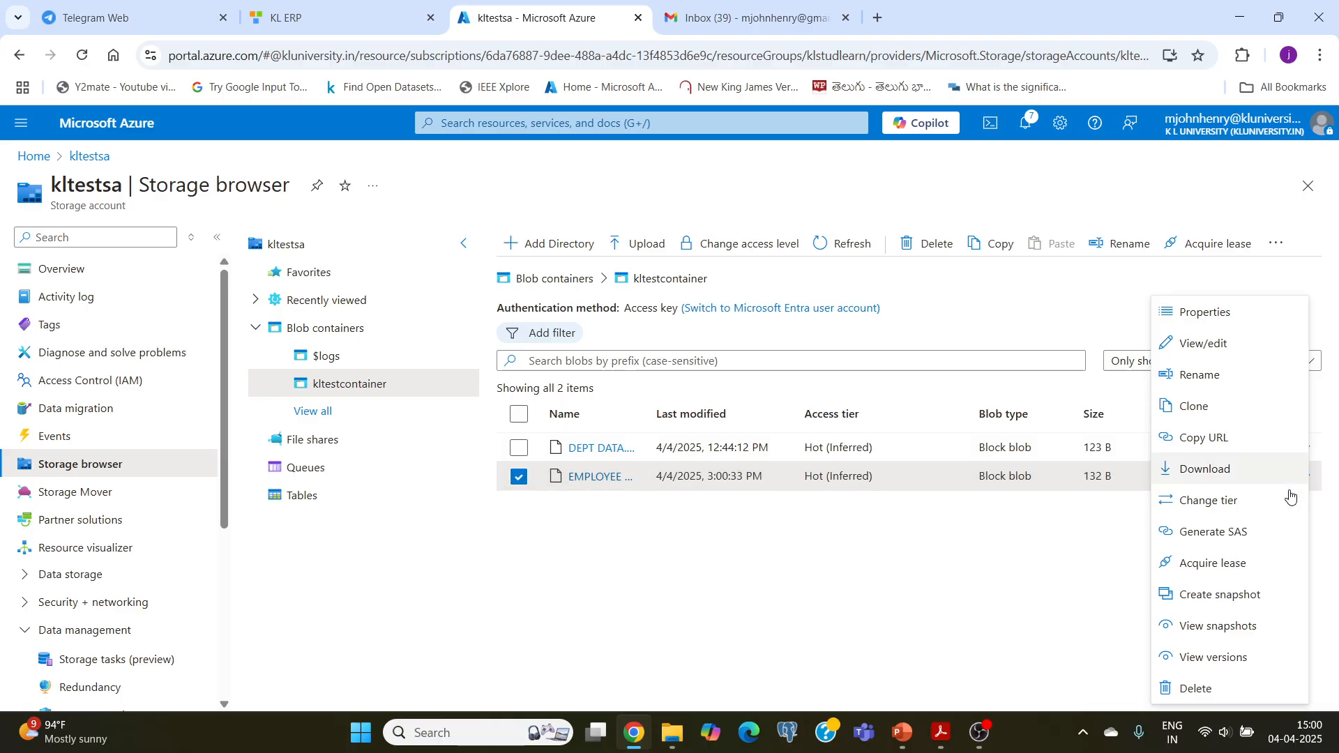
{"action": "left_click", "coordinate": [1232, 658]}
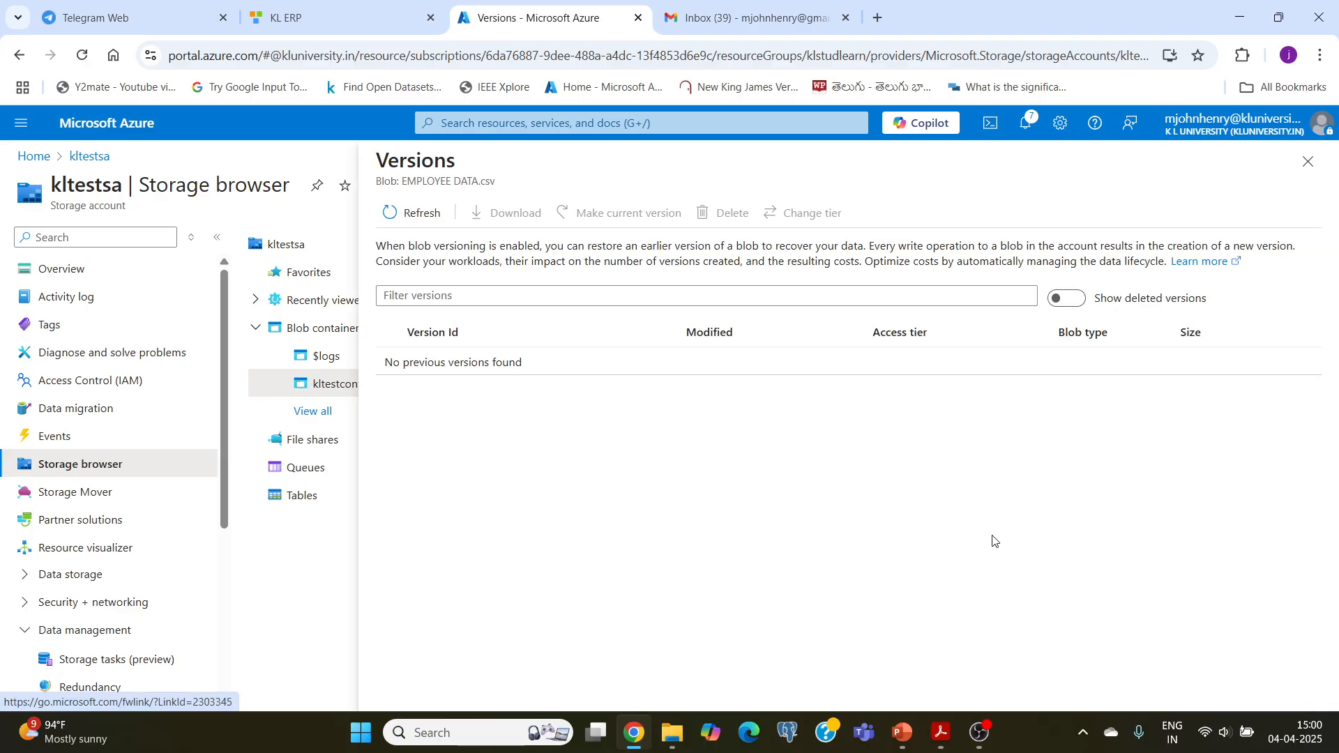
{"action": "left_click", "coordinate": [1078, 302]}
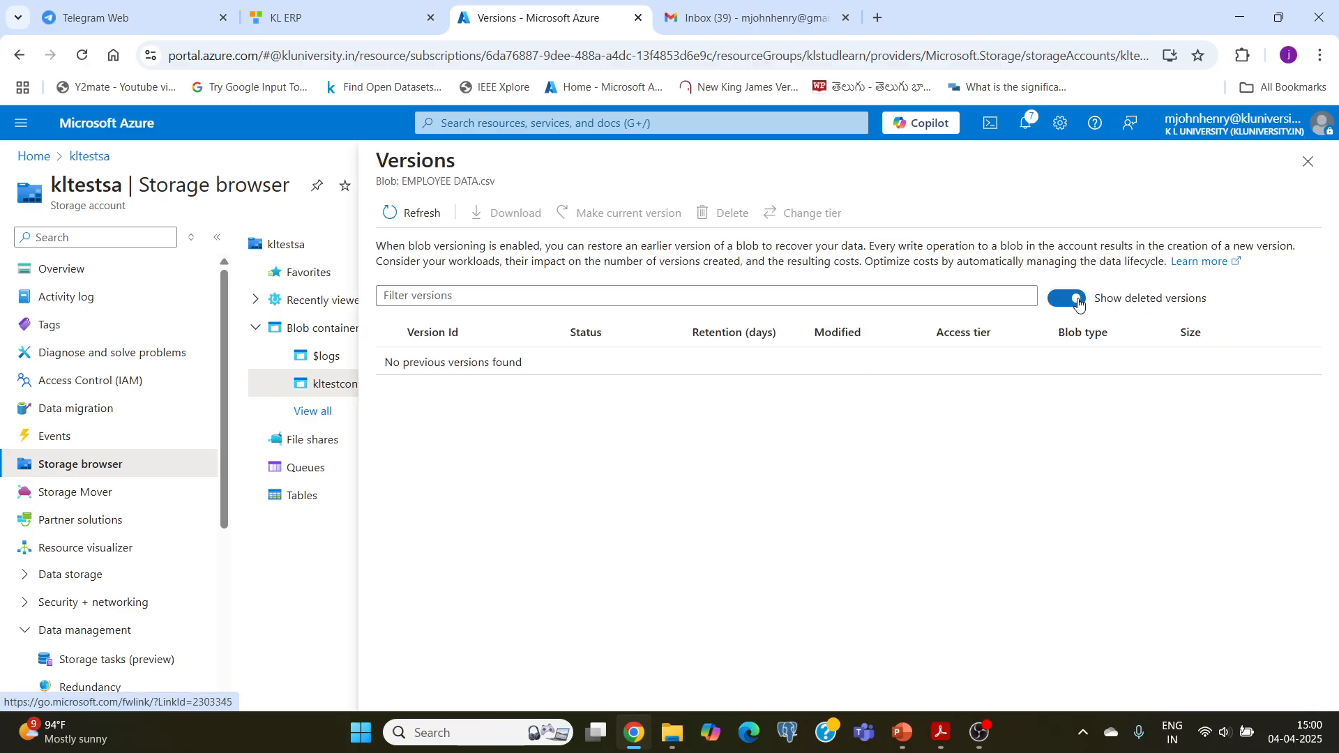
{"action": "left_click", "coordinate": [1078, 302]}
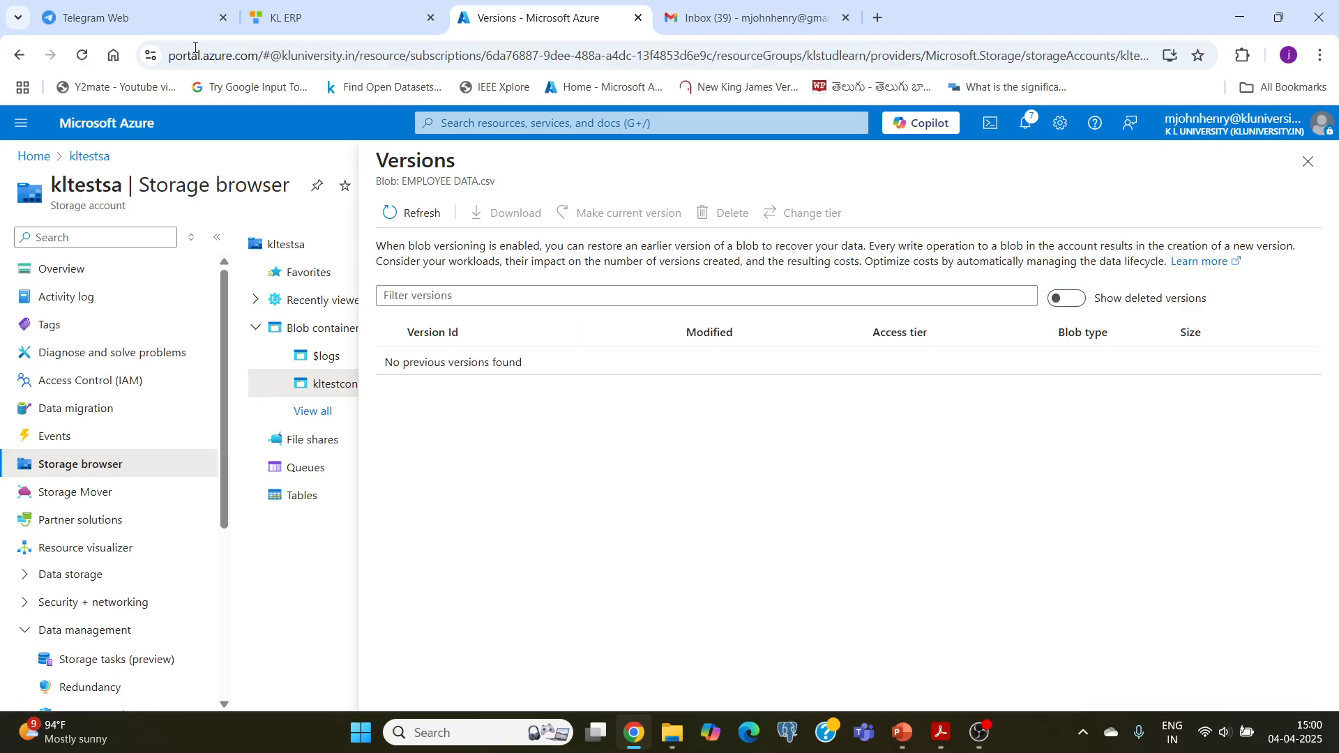
{"action": "left_click", "coordinate": [410, 215]}
{"action": "left_click", "coordinate": [980, 732]}
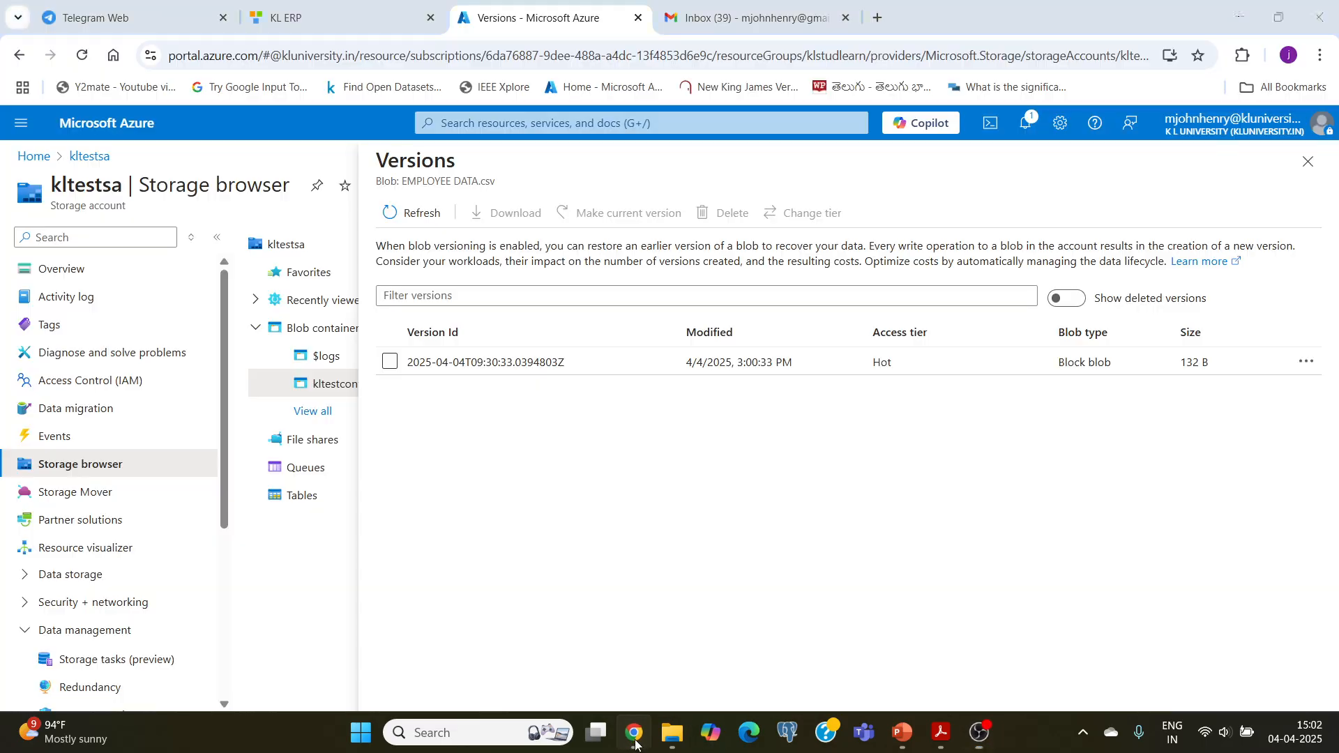
{"action": "left_click", "coordinate": [634, 732]}
{"action": "right_click", "coordinate": [497, 24]}
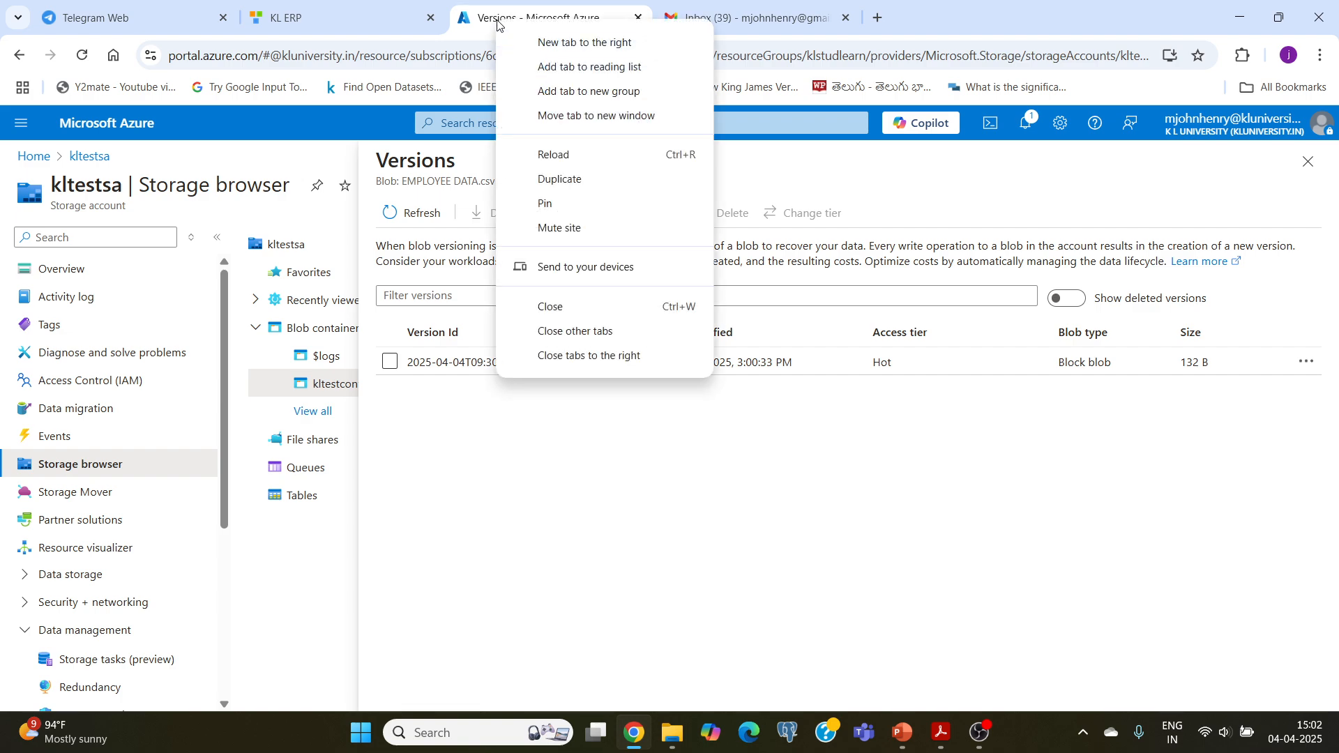
{"action": "left_click", "coordinate": [861, 513]}
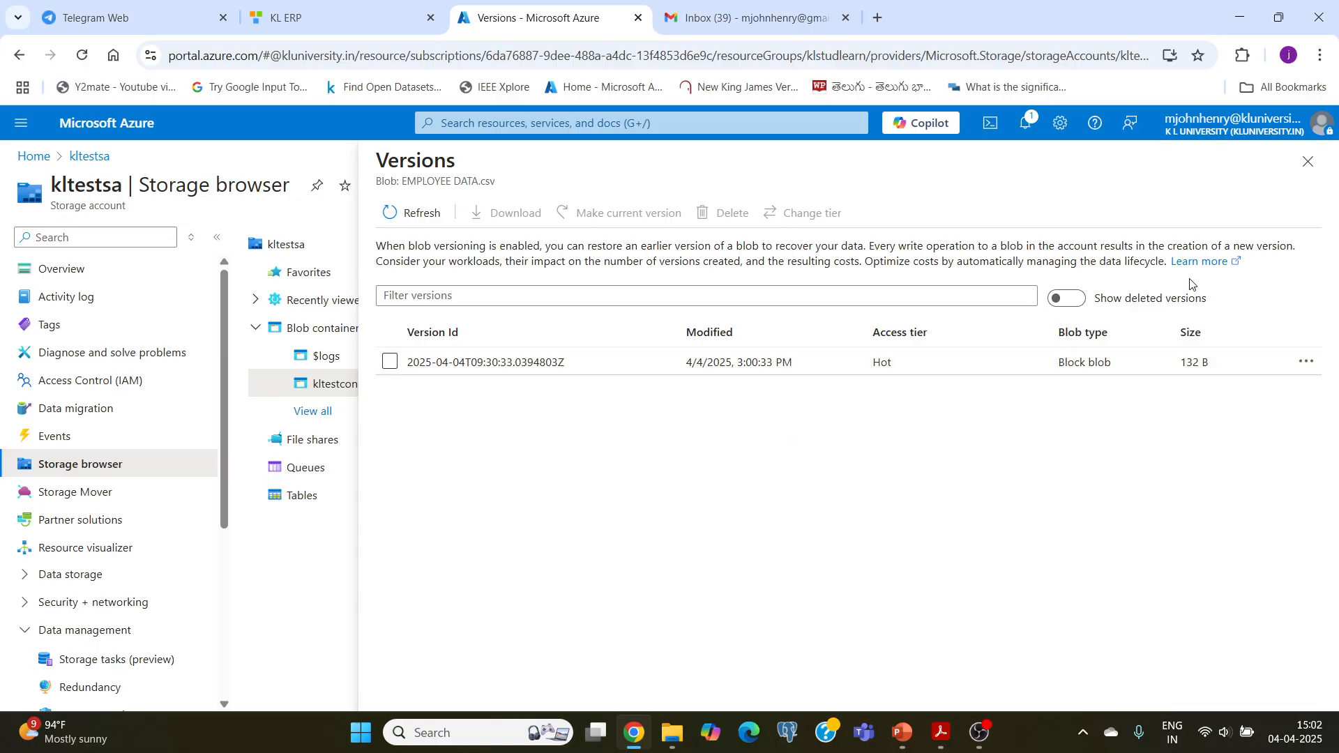
Close the blob's version list and open the local EMPLOYEE DATA file from the Downloads folder in Excel.
{"action": "left_click", "coordinate": [1307, 161]}
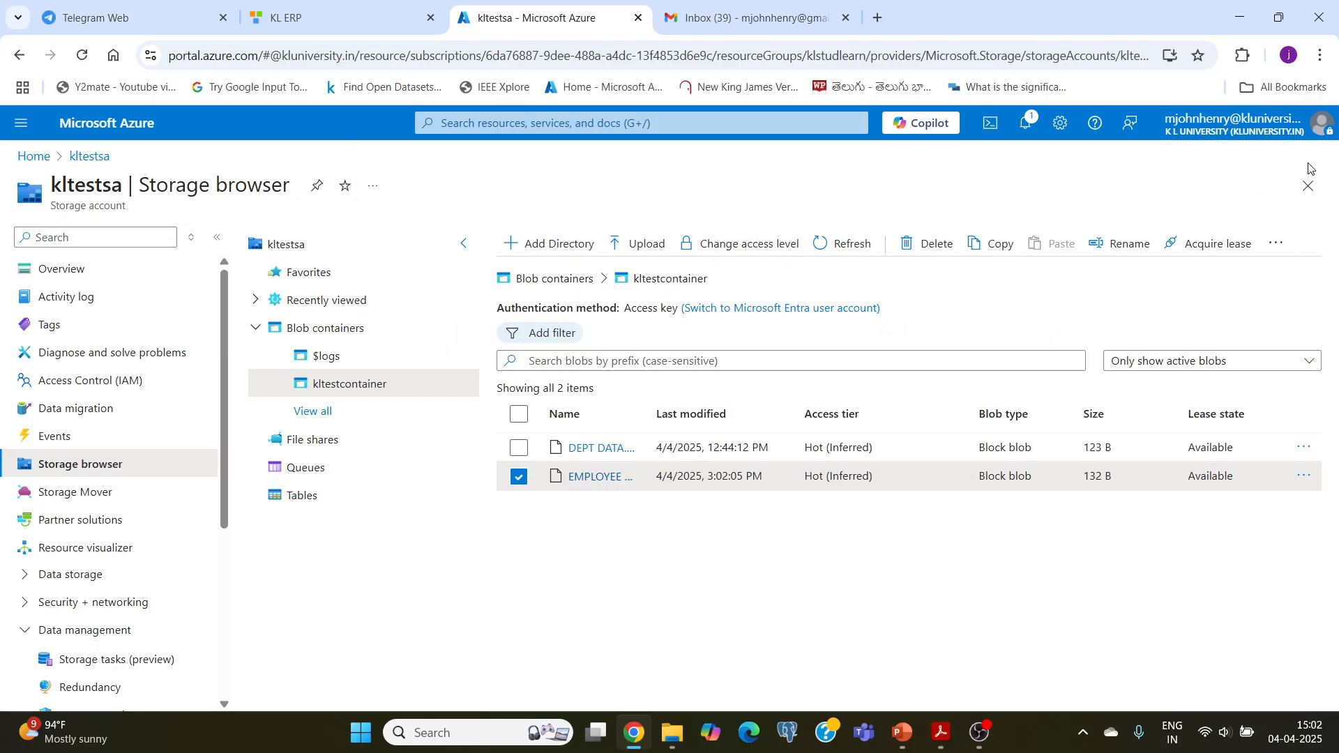
{"action": "mouse_move", "coordinate": [668, 733]}
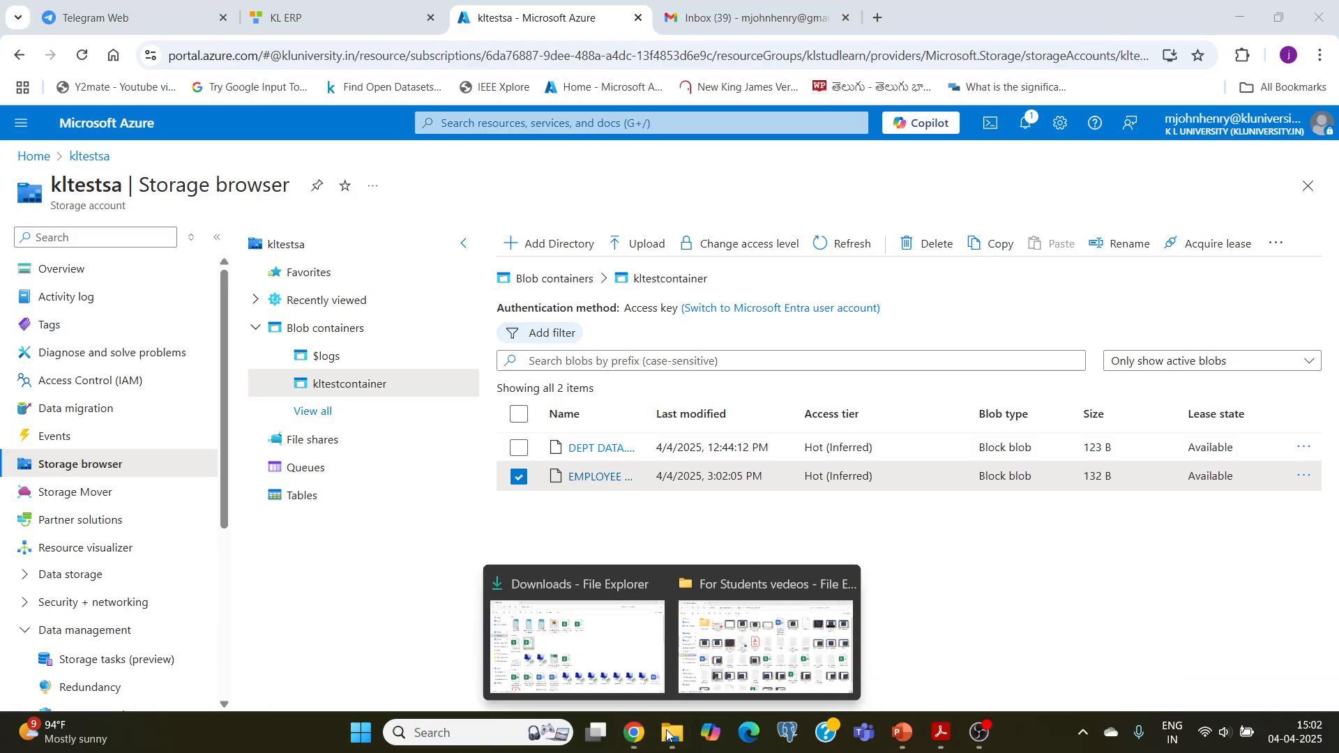
{"action": "left_click", "coordinate": [613, 670]}
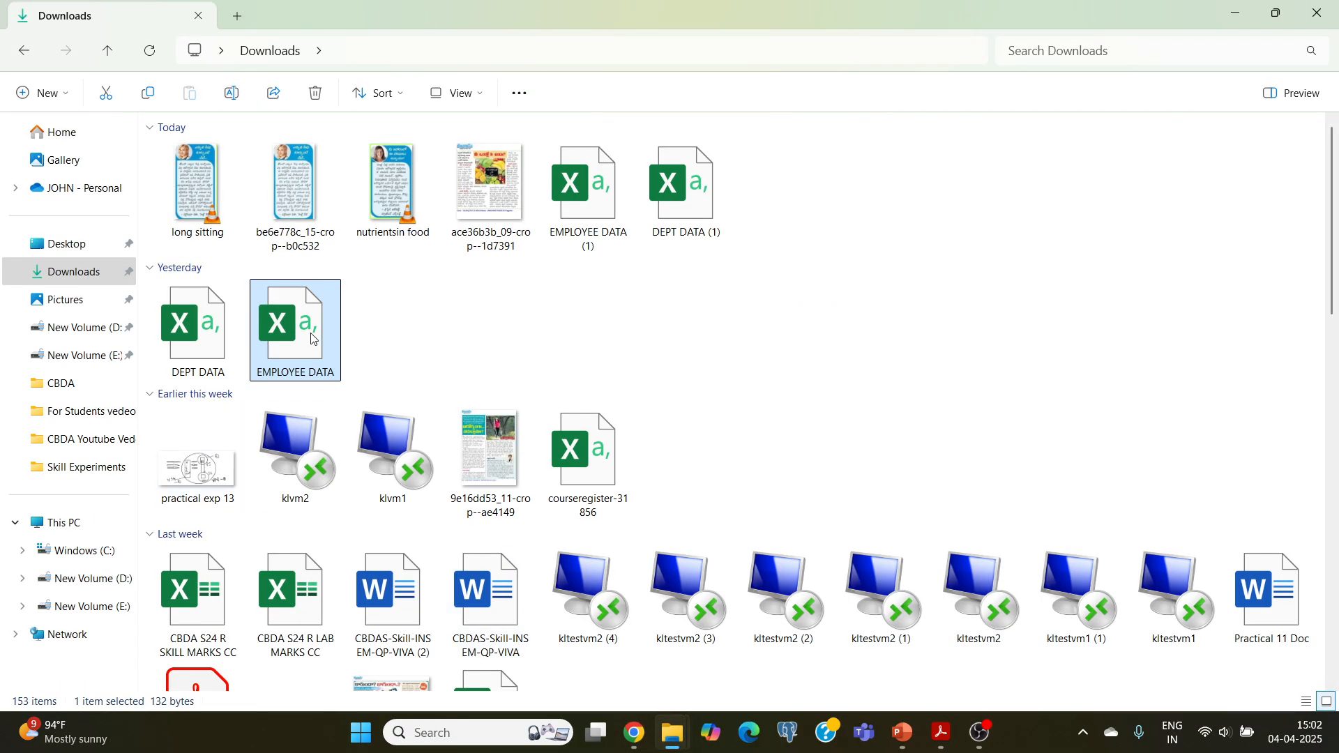
{"action": "double_click", "coordinate": [311, 340]}
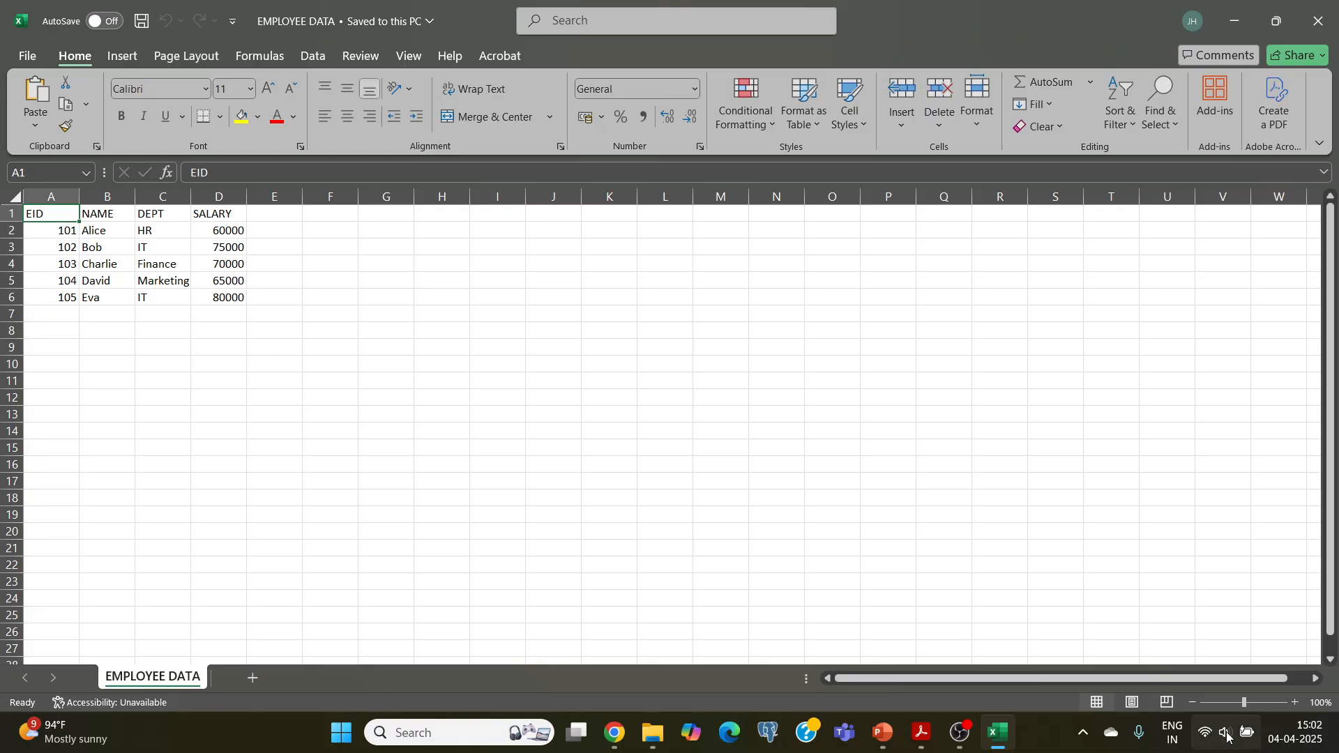
{"action": "left_click", "coordinate": [1295, 703]}
{"action": "left_click", "coordinate": [1295, 703]}
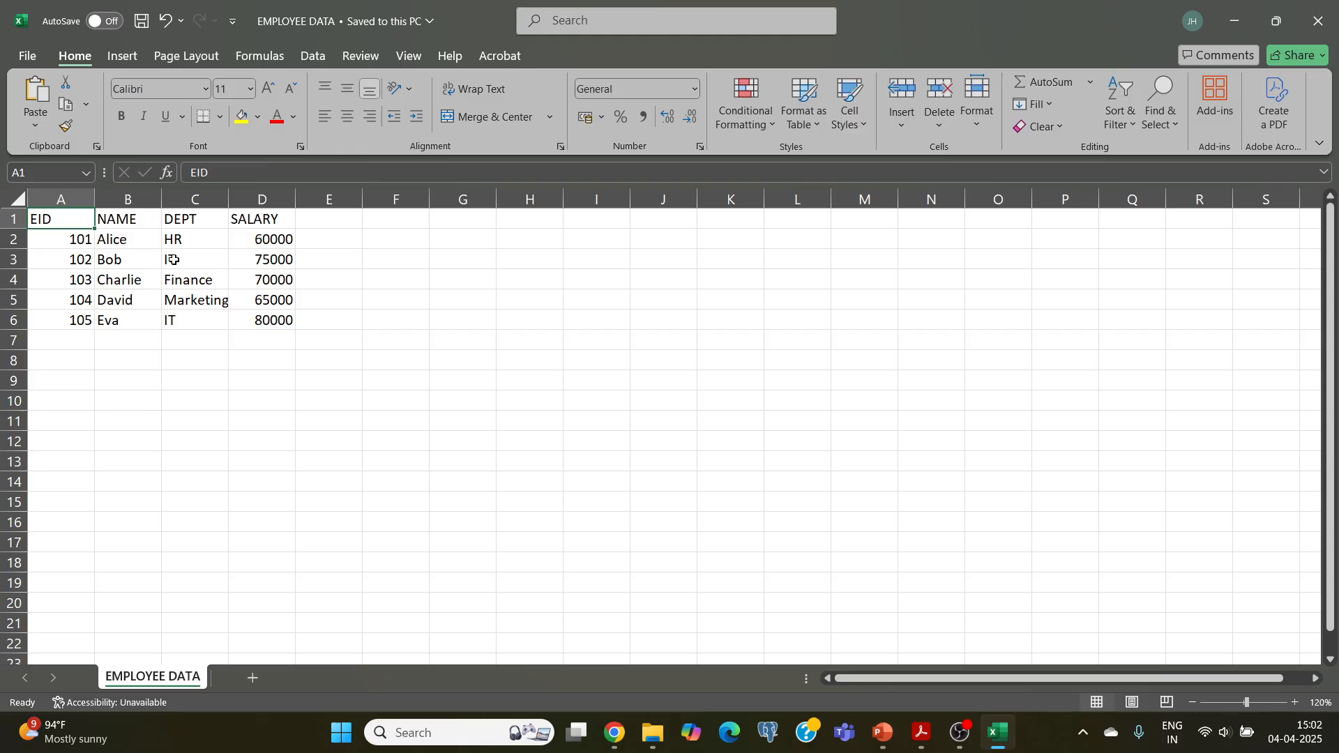
Change the salary in cell D2 to 80000, save the EMPLOYEE DATA file, and close Excel.
{"action": "double_click", "coordinate": [261, 242]}
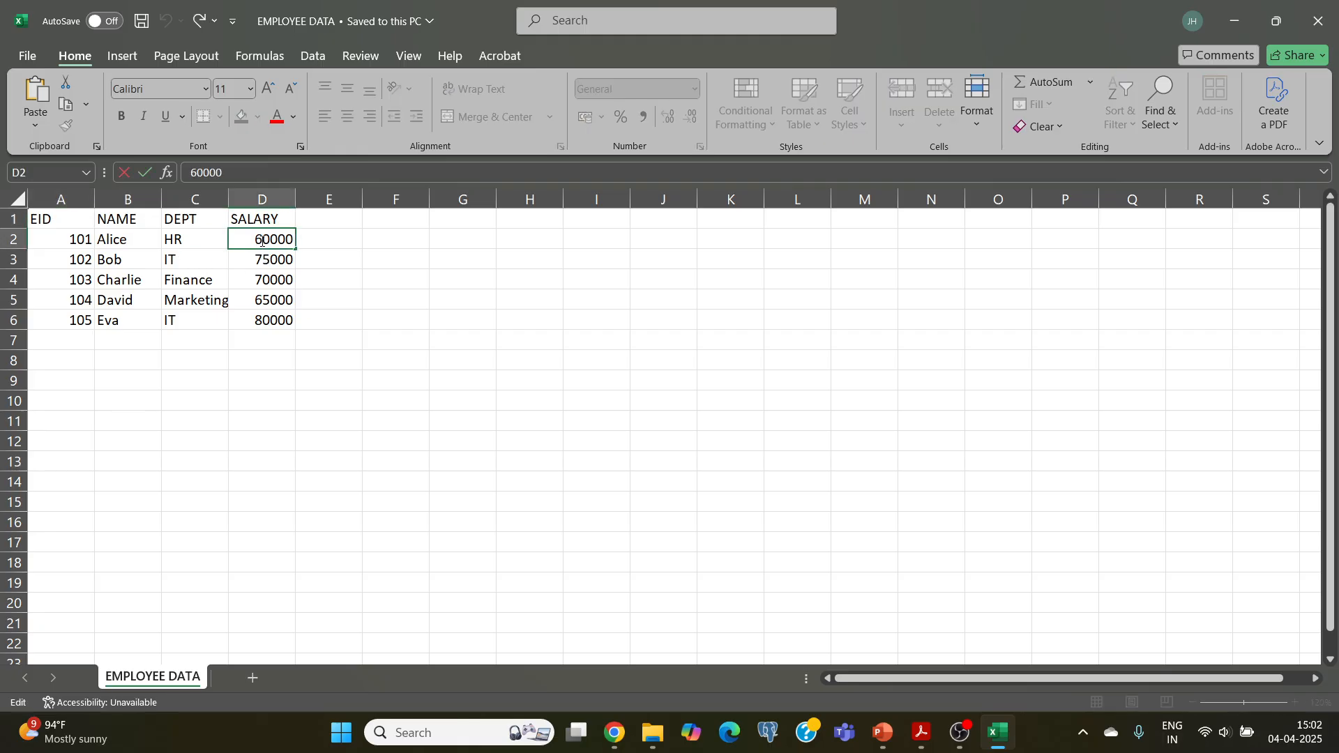
{"action": "key", "text": "BackSpace"}
{"action": "type", "text": "8"}
{"action": "left_click", "coordinate": [382, 298]}
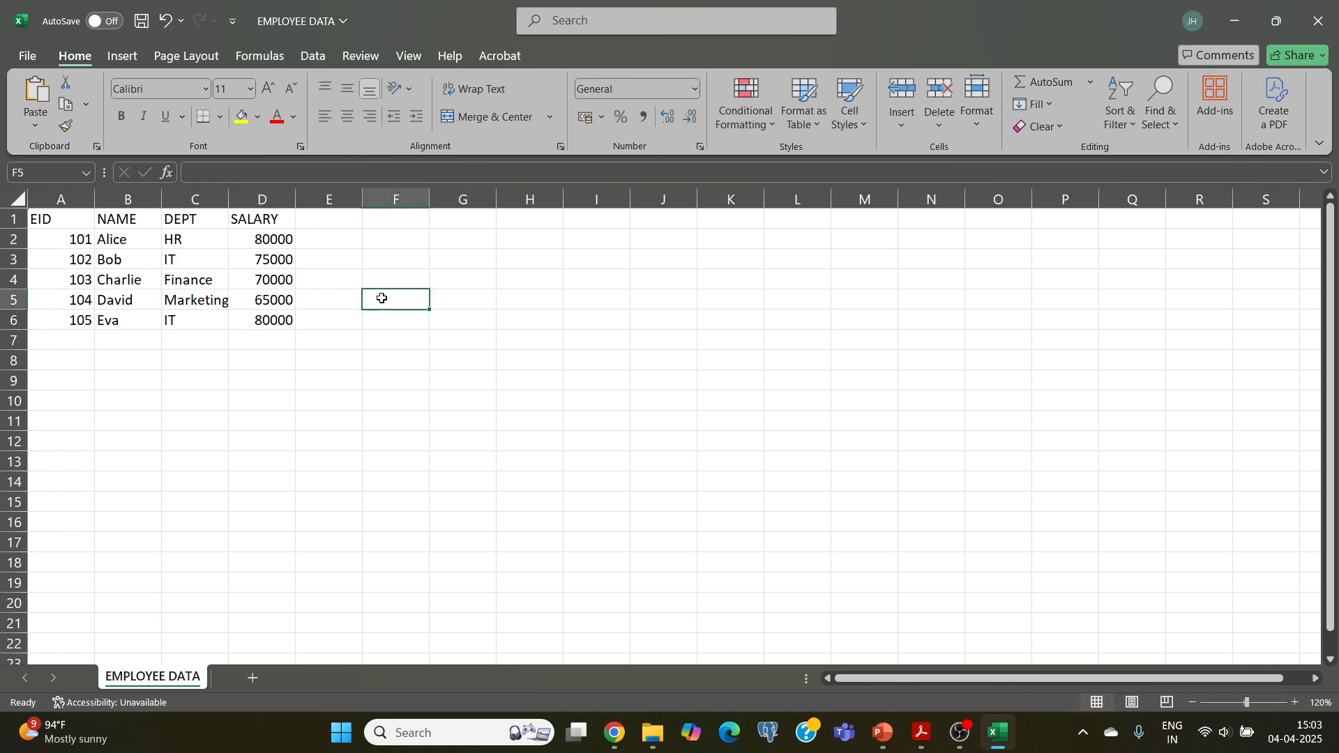
{"action": "left_click", "coordinate": [143, 27]}
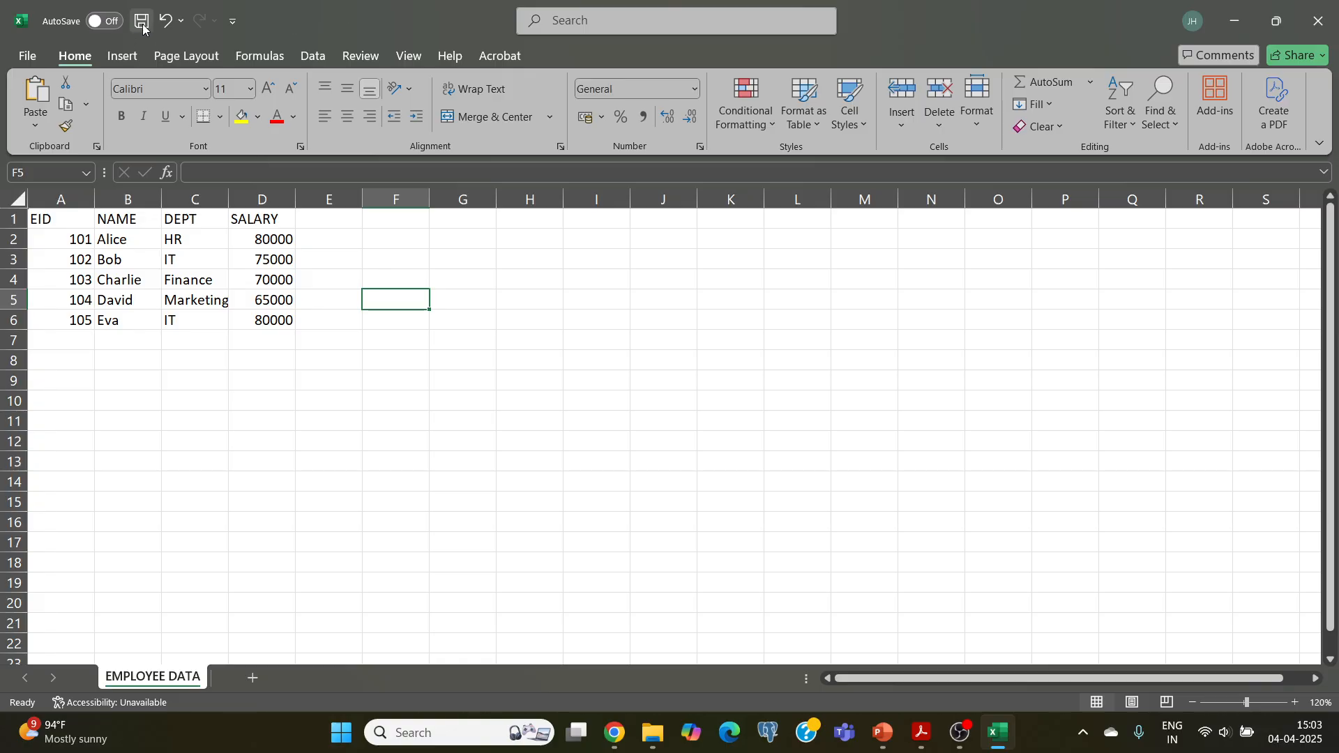
{"action": "left_click", "coordinate": [1324, 20]}
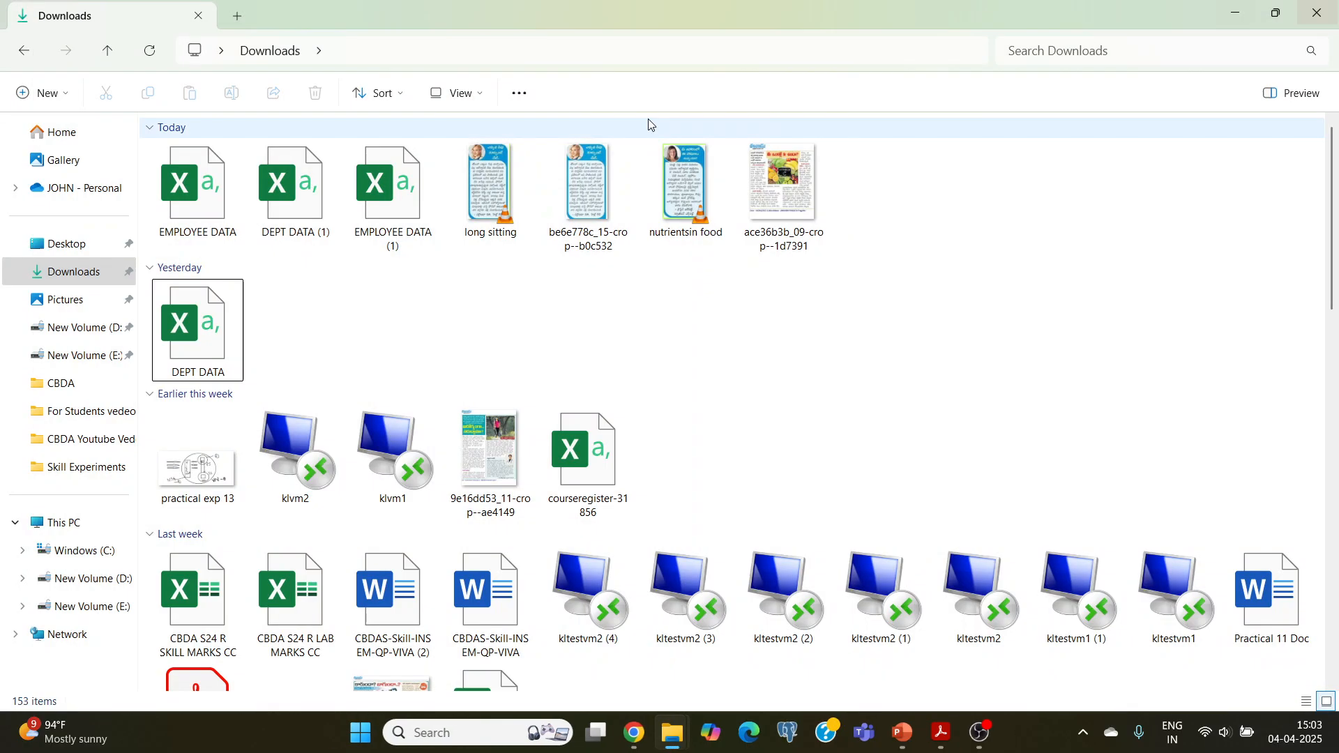
Switch back to the Azure portal in Chrome and open the EMPLOYEE DATA.csv blob's contents for viewing and editing.
{"action": "left_click", "coordinate": [635, 733]}
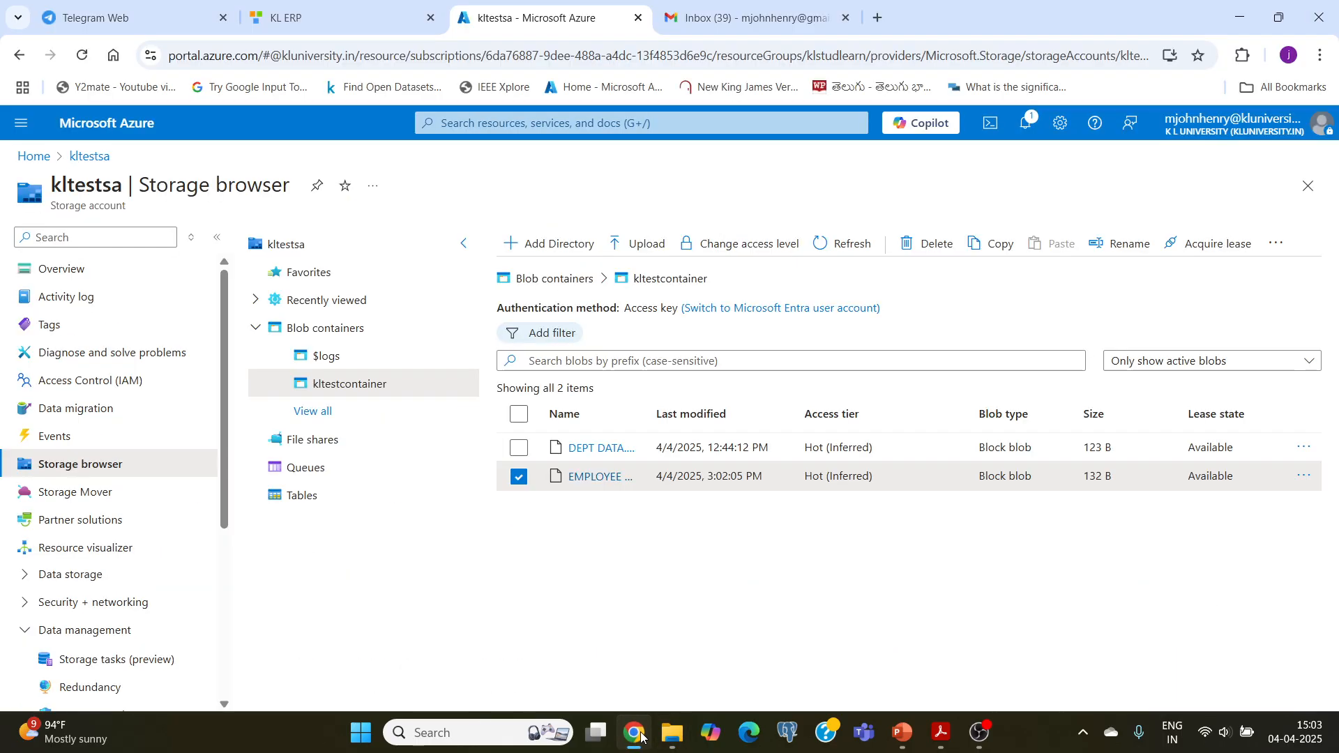
{"action": "left_click", "coordinate": [1301, 479]}
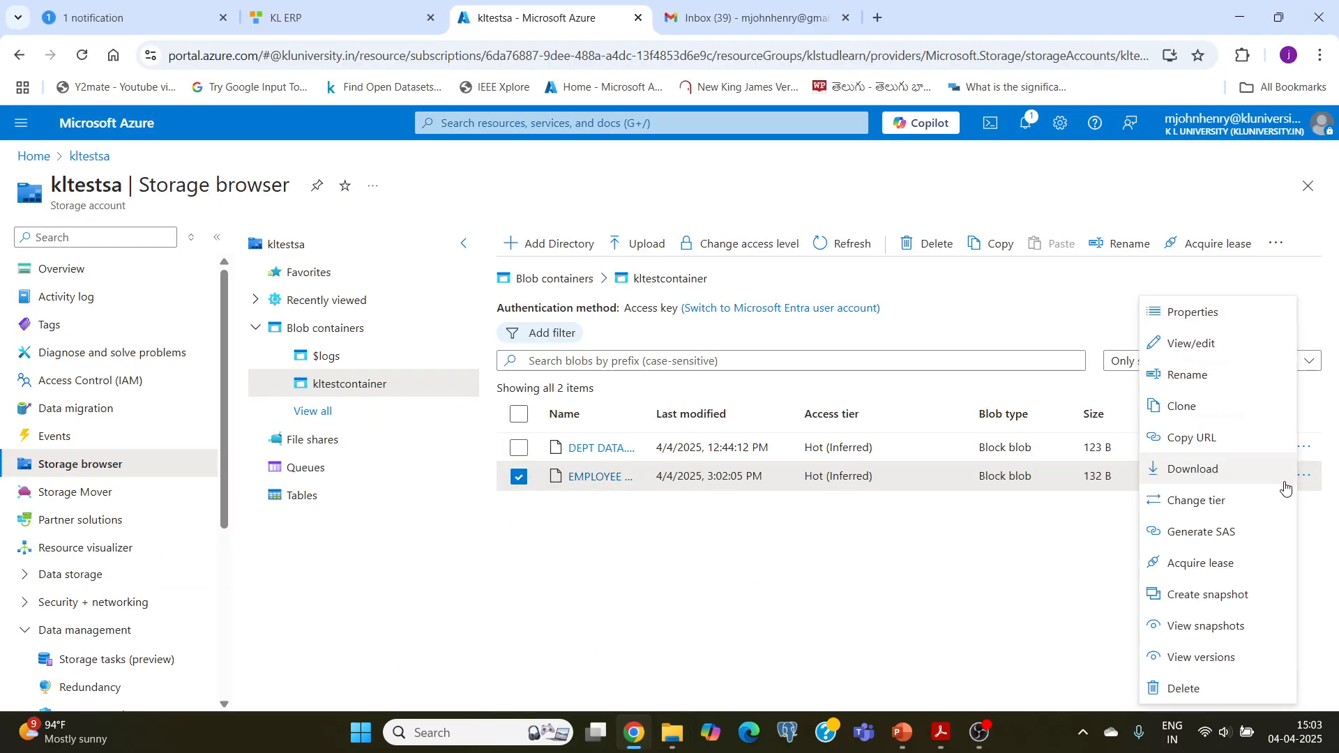
{"action": "left_click", "coordinate": [1205, 346]}
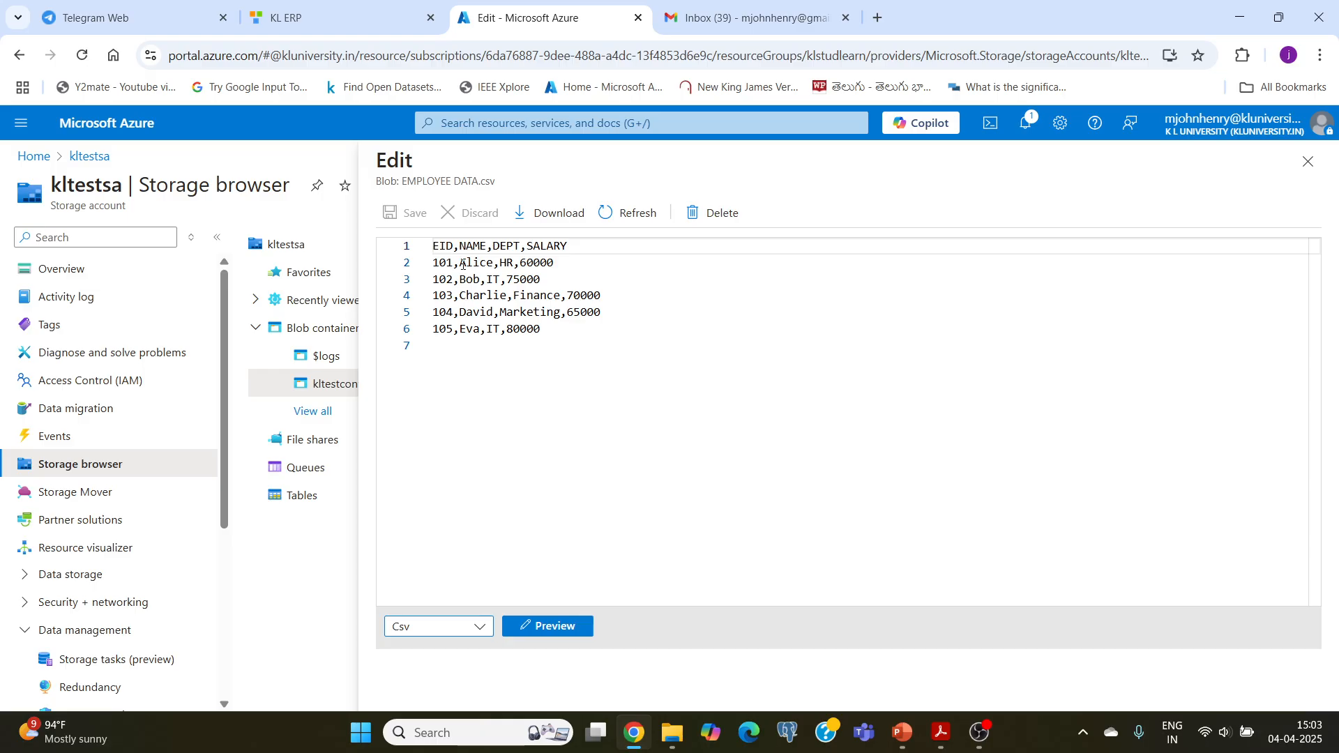
Close the blob's contents and upload EMPLOYEE DATA.csv from the Downloads folder to kltestcontainer, overwriting the existing file.
{"action": "left_click_drag", "start_coordinate": [520, 264], "coordinate": [555, 267]}
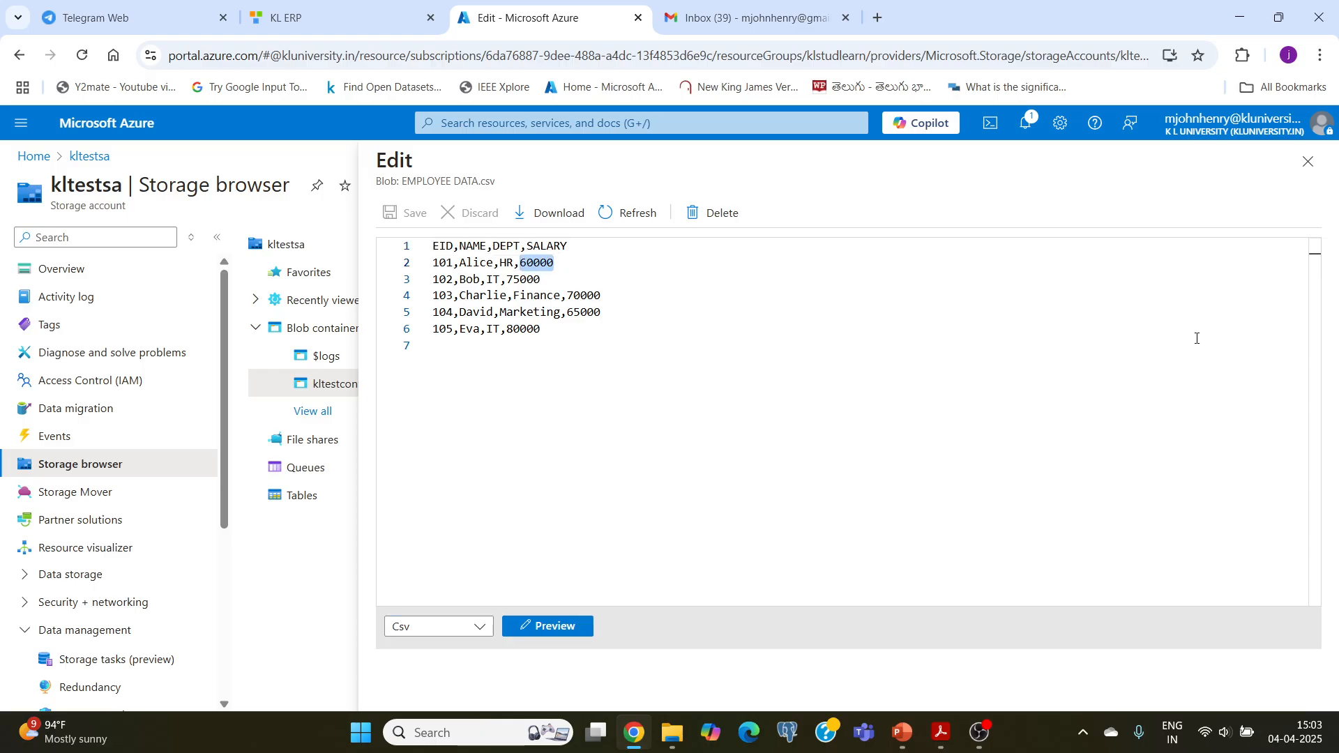
{"action": "left_click", "coordinate": [1307, 162]}
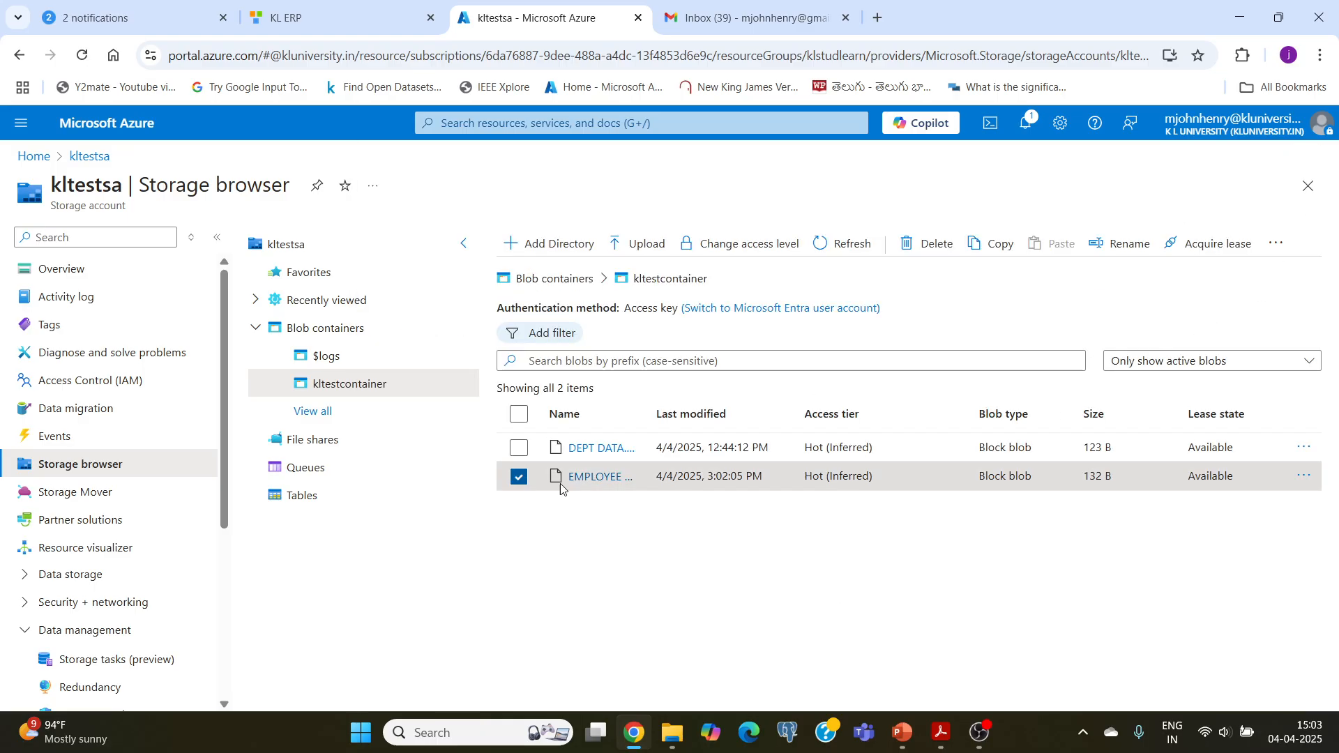
{"action": "left_click", "coordinate": [667, 249]}
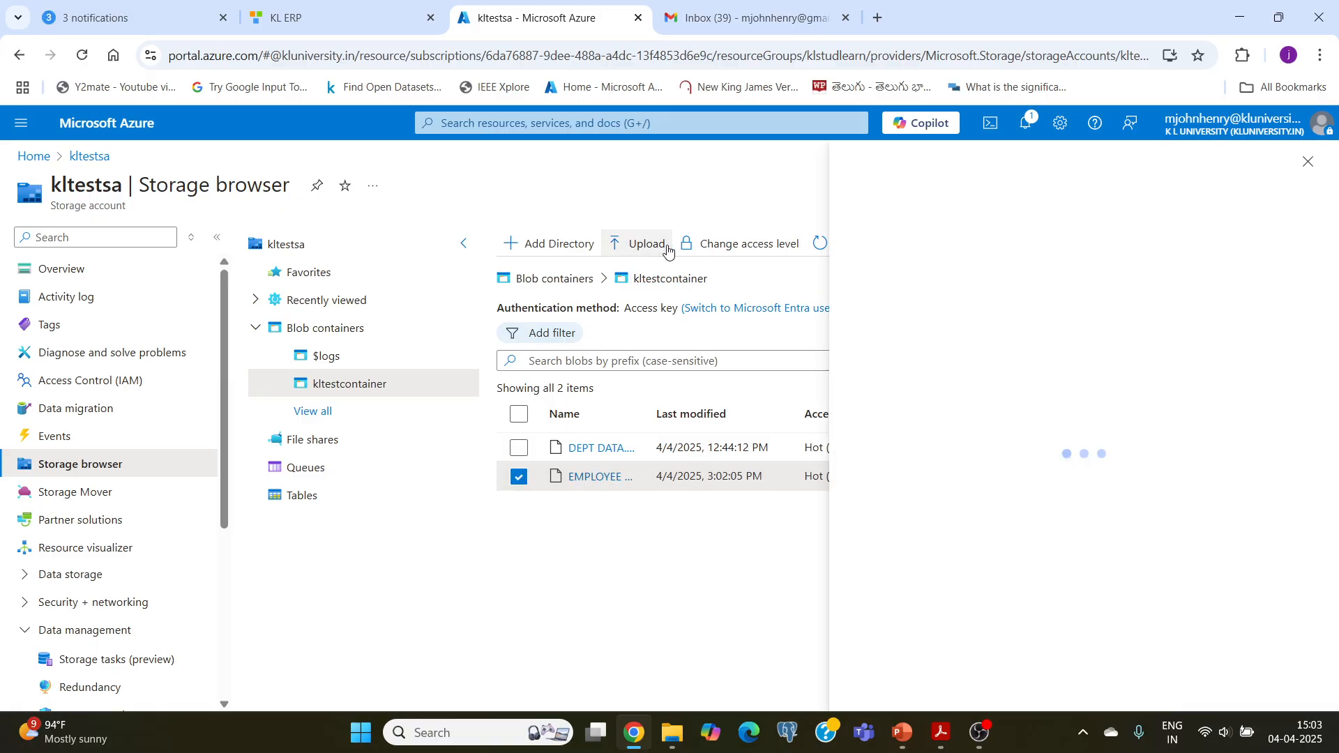
{"action": "left_click", "coordinate": [1067, 332]}
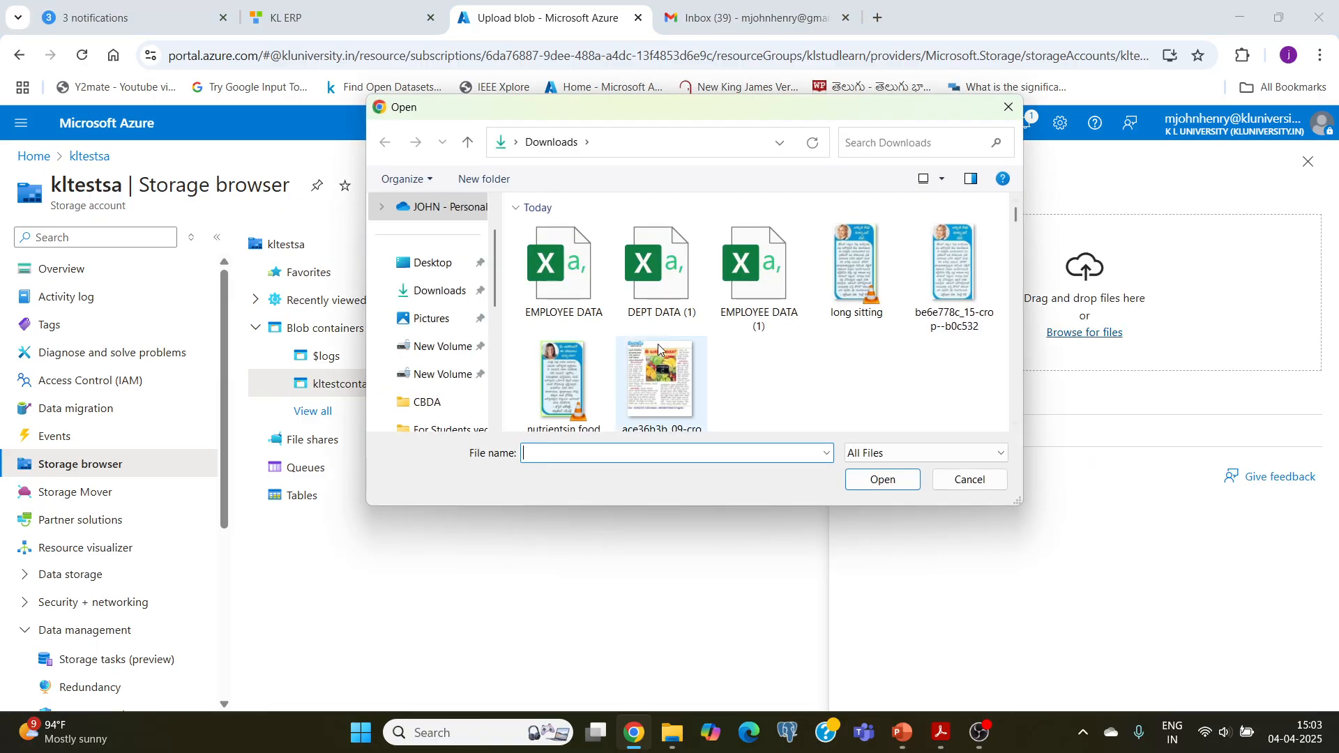
{"action": "scroll", "coordinate": [663, 348], "scroll_direction": "down", "scroll_amount": 1}
{"action": "scroll", "coordinate": [657, 349], "scroll_direction": "up", "scroll_amount": 3}
{"action": "scroll", "coordinate": [658, 348], "scroll_direction": "down", "scroll_amount": 3}
{"action": "left_click", "coordinate": [557, 277]}
{"action": "left_click", "coordinate": [882, 479]}
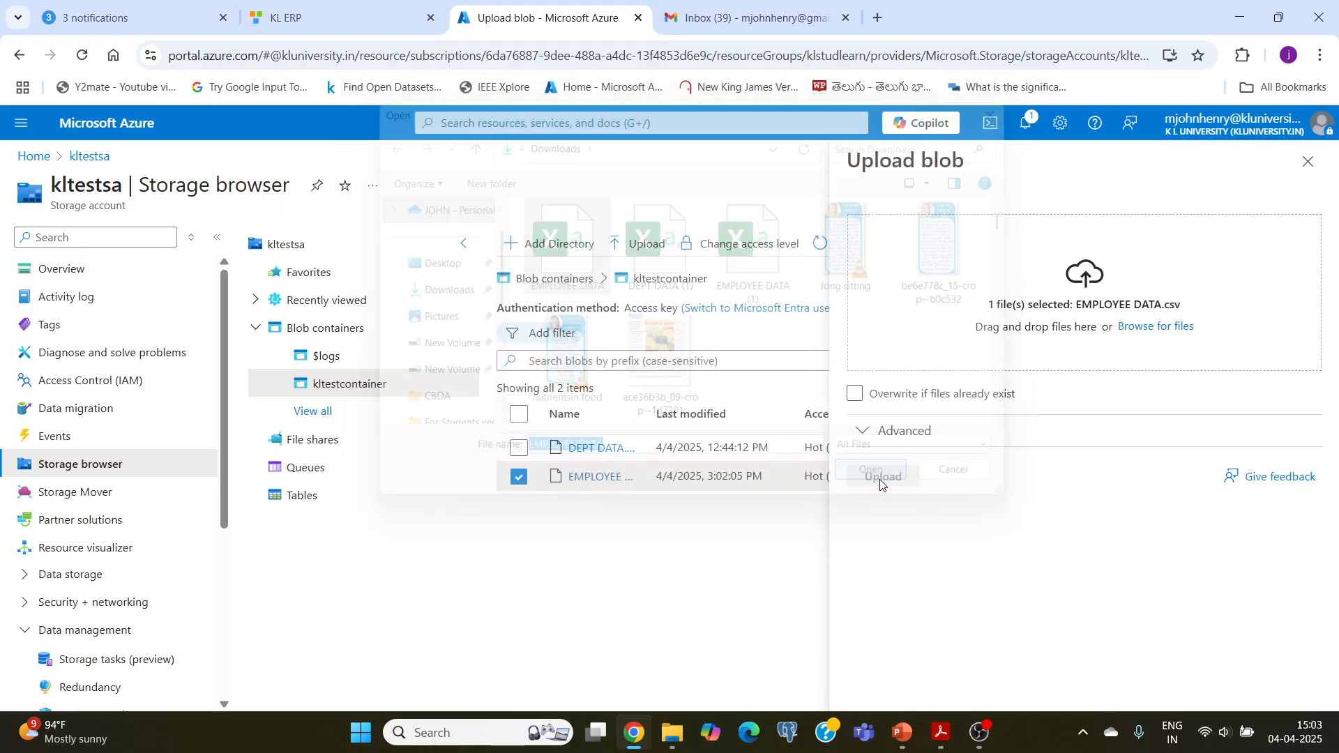
{"action": "left_click", "coordinate": [860, 400]}
{"action": "left_click", "coordinate": [882, 472]}
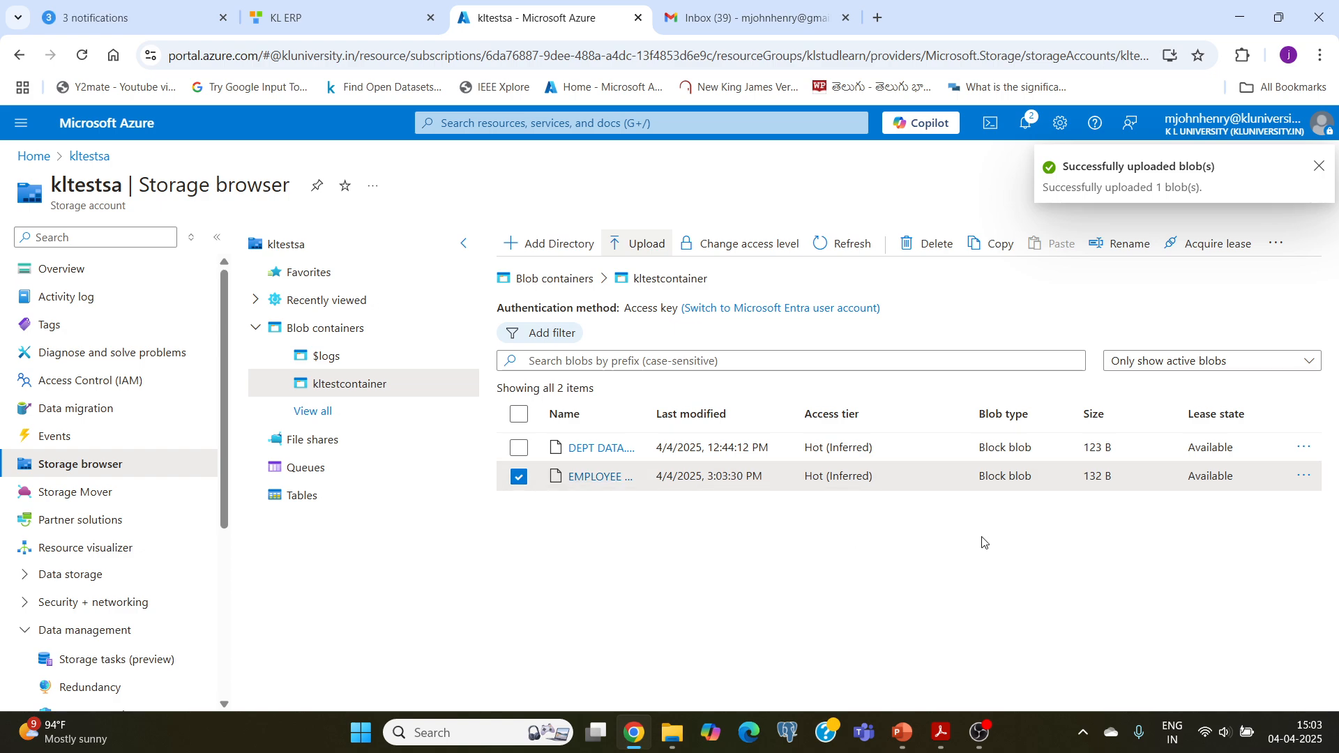
Open the uploaded EMPLOYEE DATA.csv blob's contents, check the salary of employee 101, and close the editor.
{"action": "left_click", "coordinate": [1302, 479]}
{"action": "left_click", "coordinate": [1198, 347]}
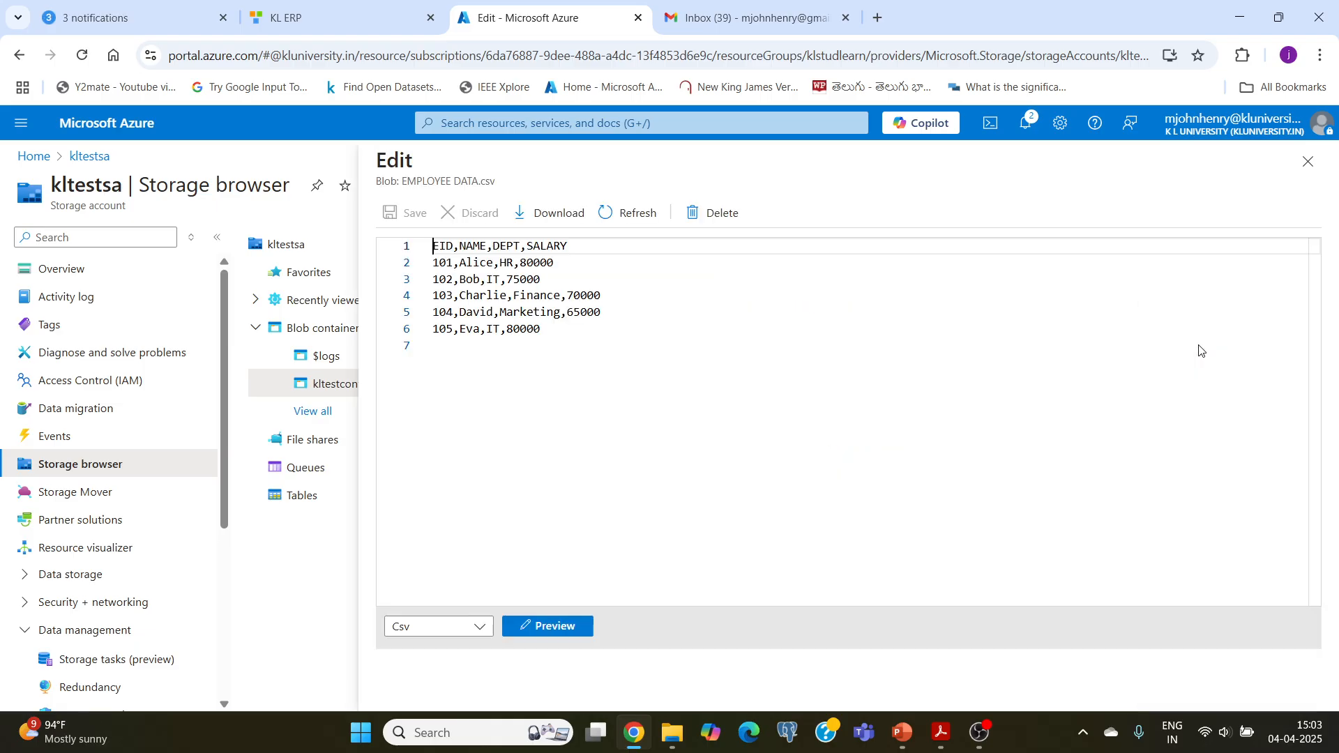
{"action": "double_click", "coordinate": [532, 264]}
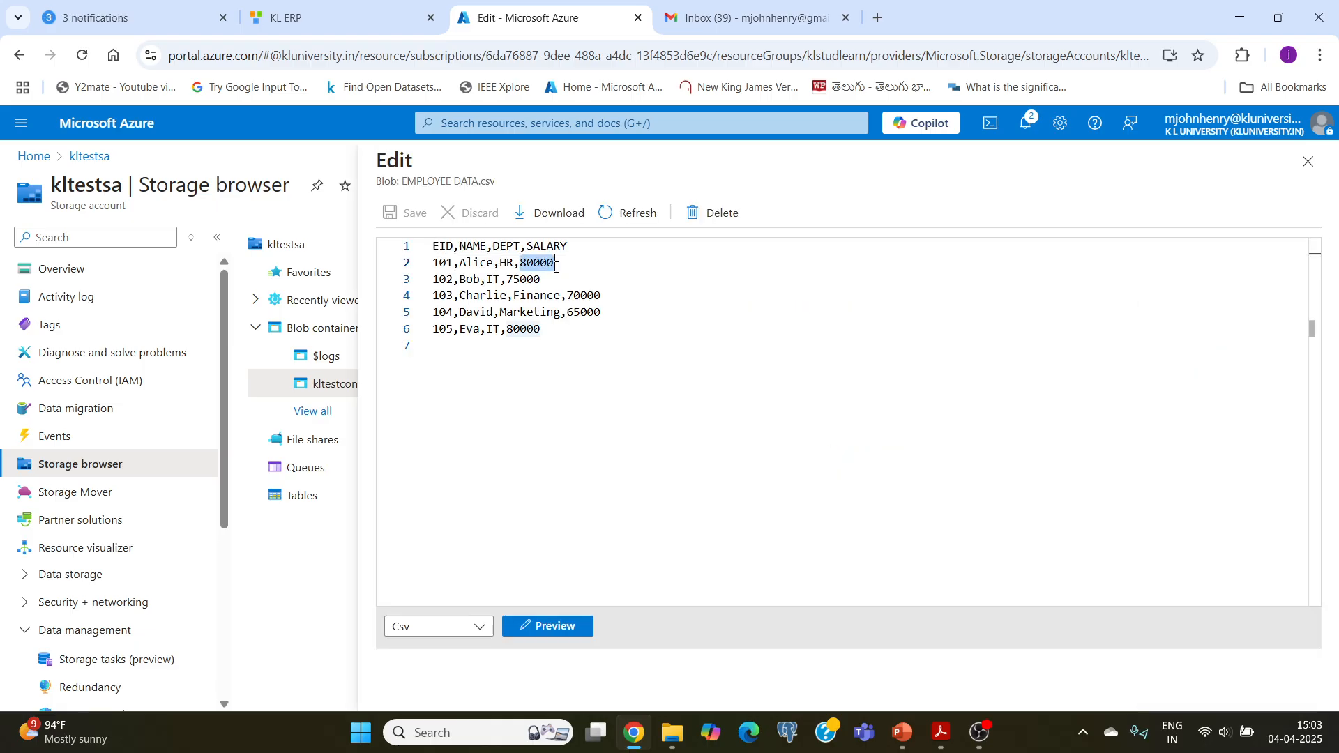
{"action": "left_click", "coordinate": [1298, 167]}
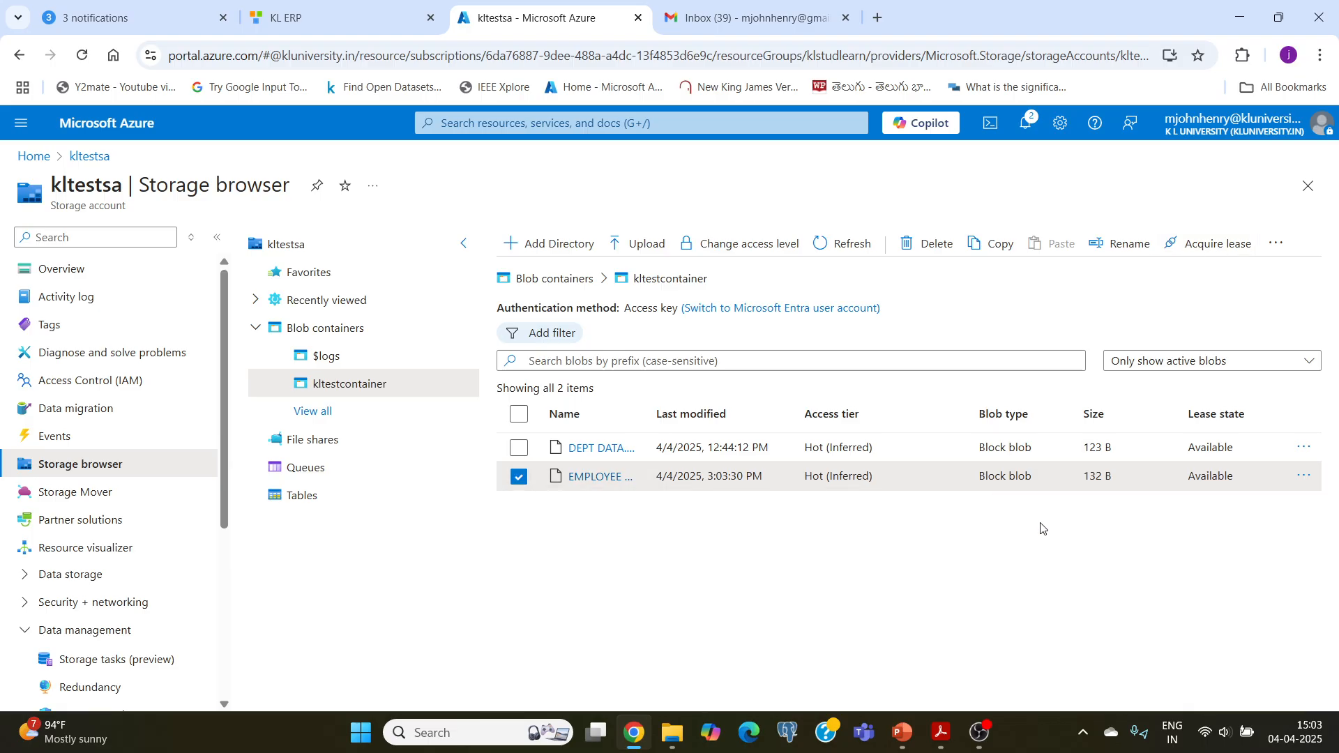
Open the EMPLOYEE DATA.csv blob's versions and make the version modified 4/4/2025, 3:02:05 PM the current version.
{"action": "left_click", "coordinate": [1301, 476]}
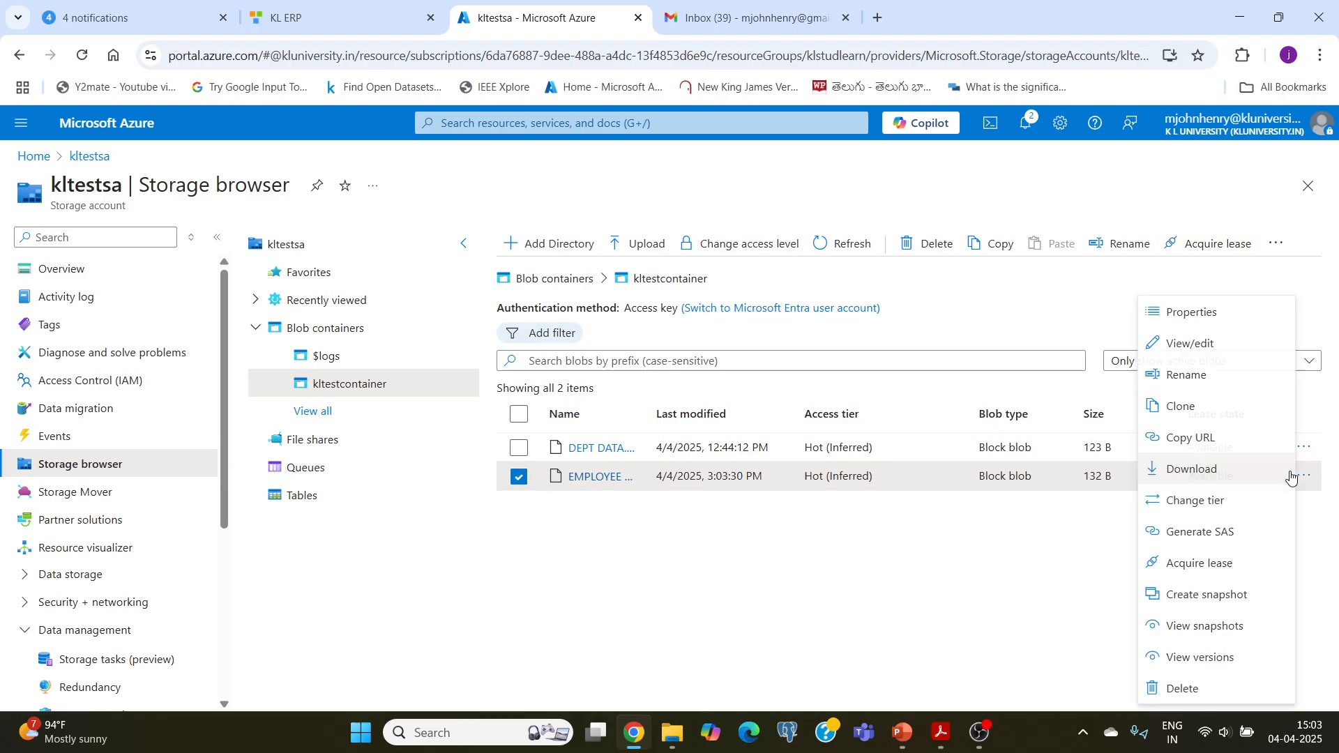
{"action": "left_click", "coordinate": [1197, 655]}
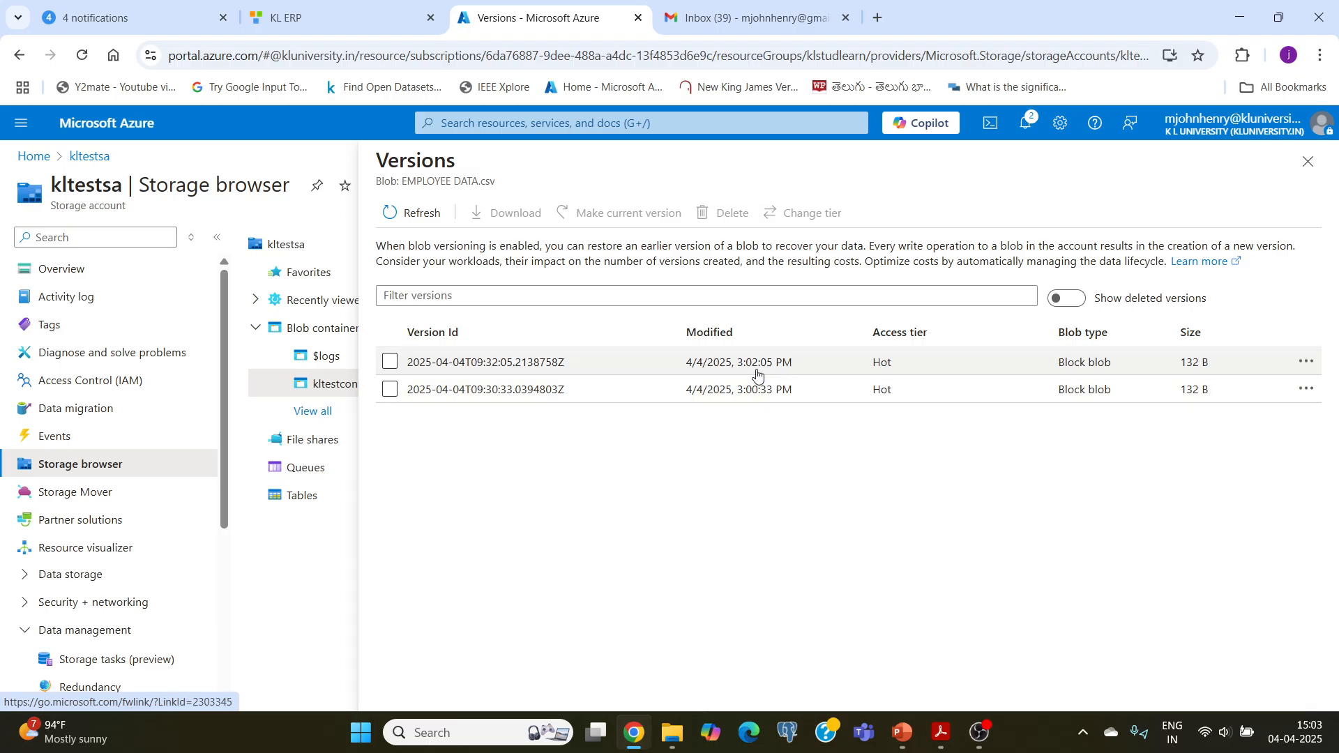
{"action": "left_click", "coordinate": [1304, 363]}
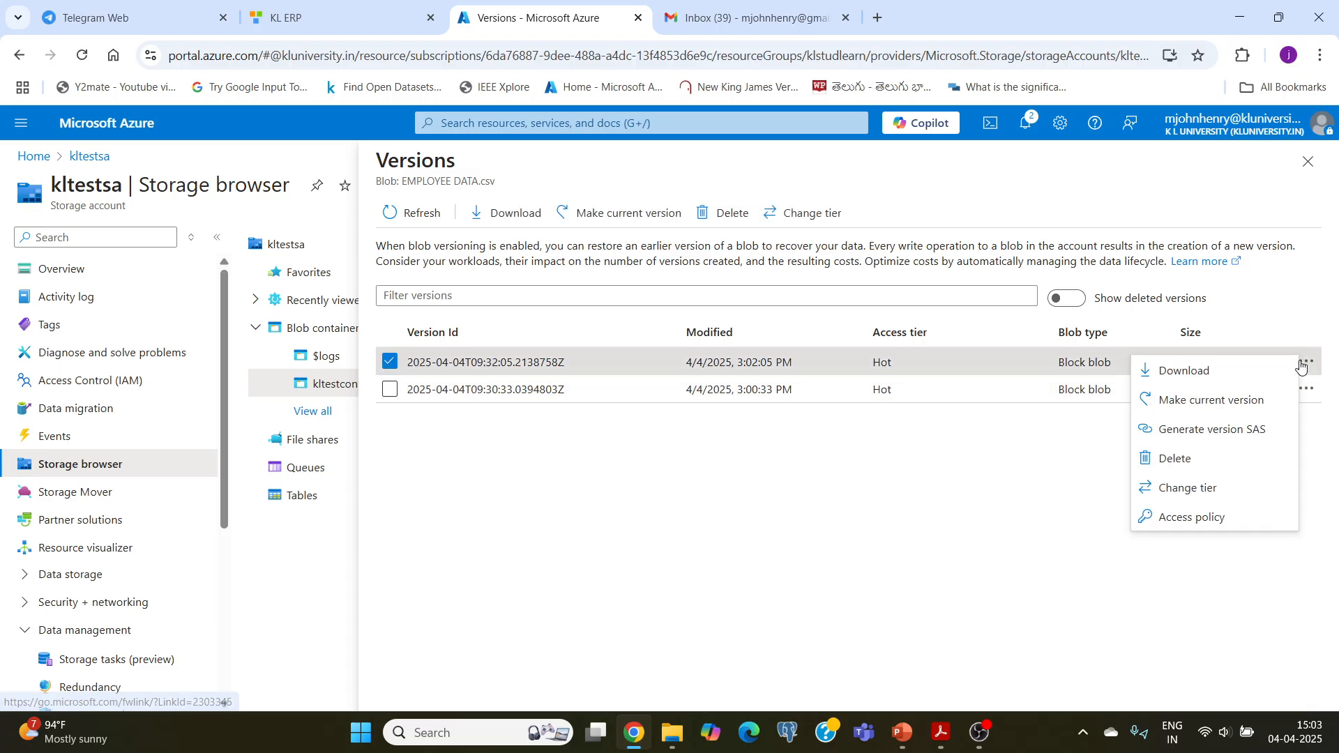
{"action": "left_click", "coordinate": [962, 479]}
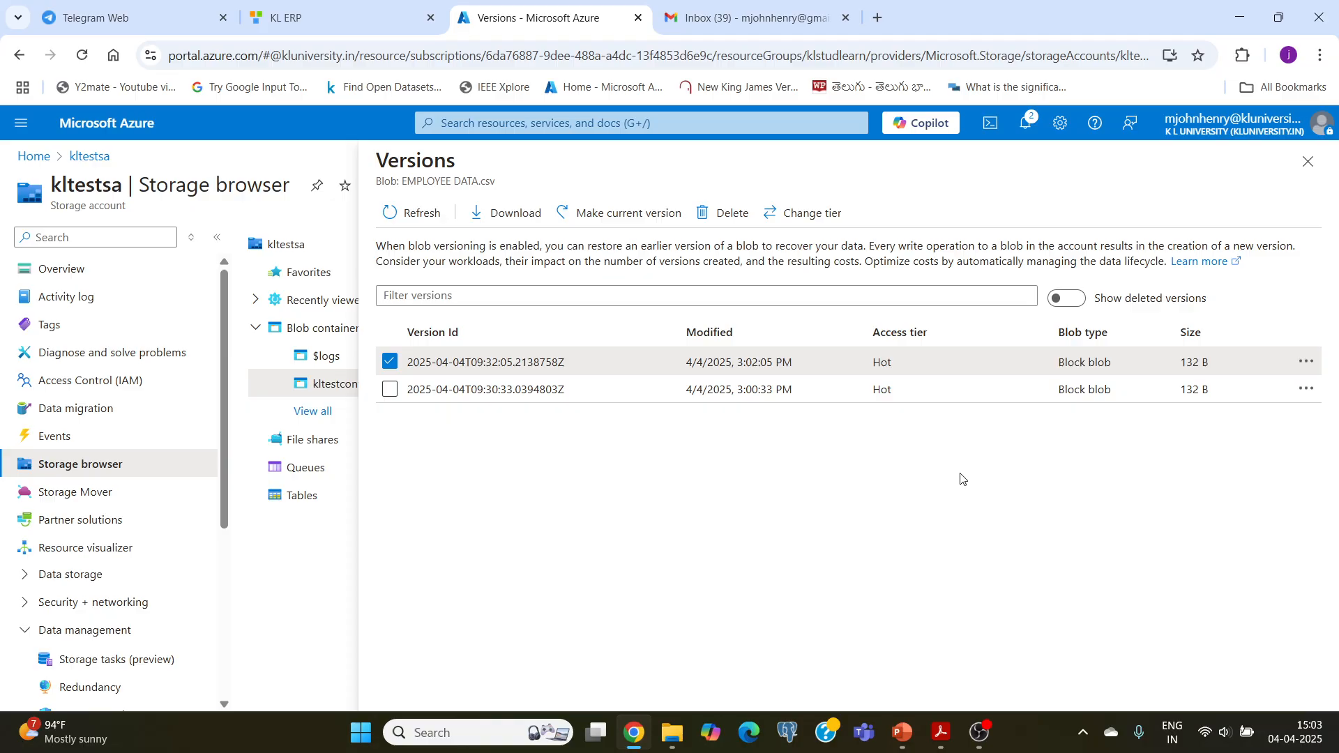
{"action": "left_click", "coordinate": [1304, 363]}
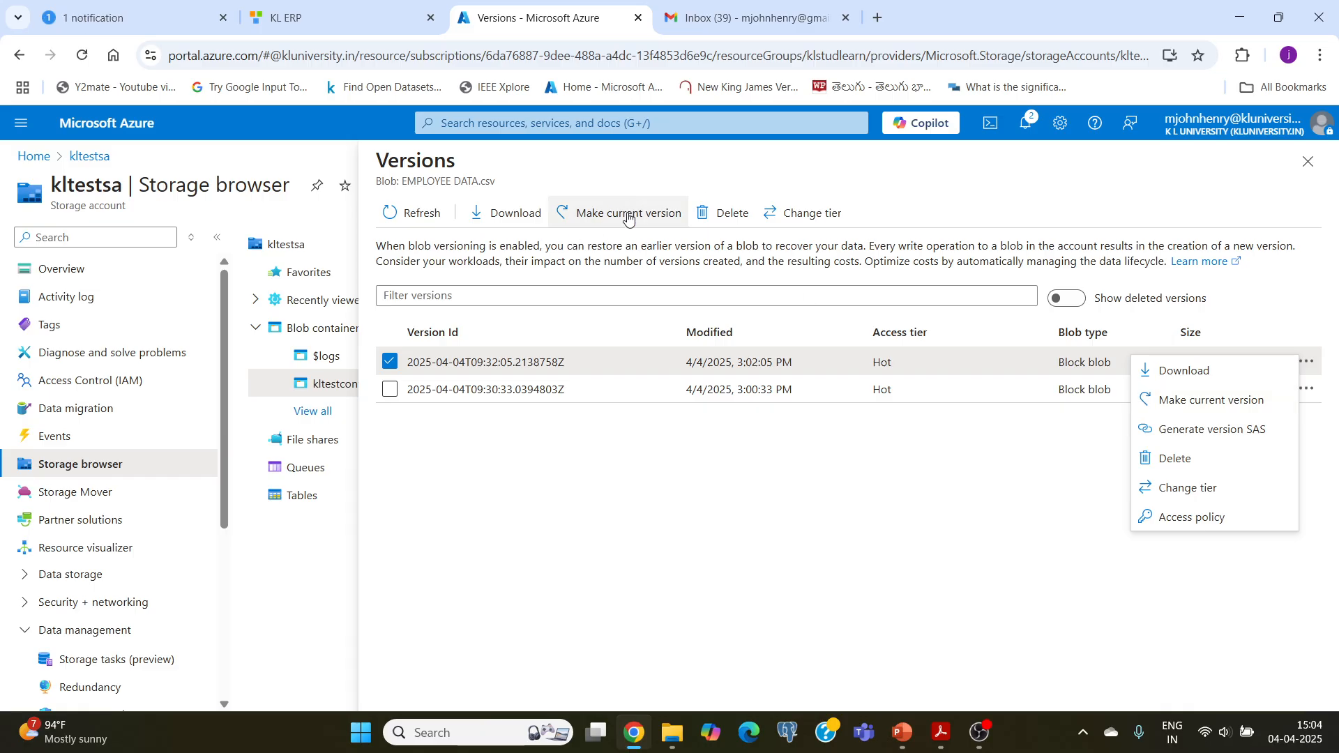
{"action": "left_click", "coordinate": [1192, 402]}
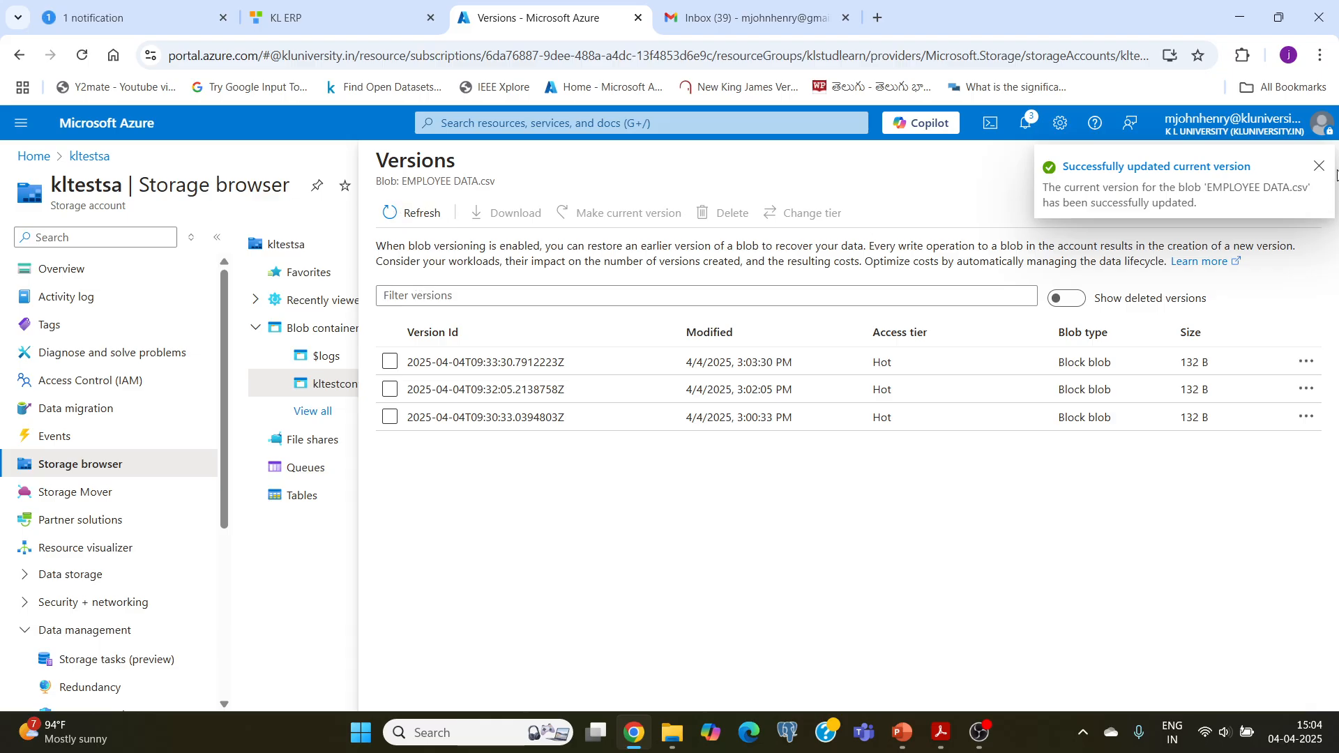
Close the version list, check employee 101's salary in the restored EMPLOYEE DATA.csv contents, and close the editor.
{"action": "left_click", "coordinate": [1306, 156]}
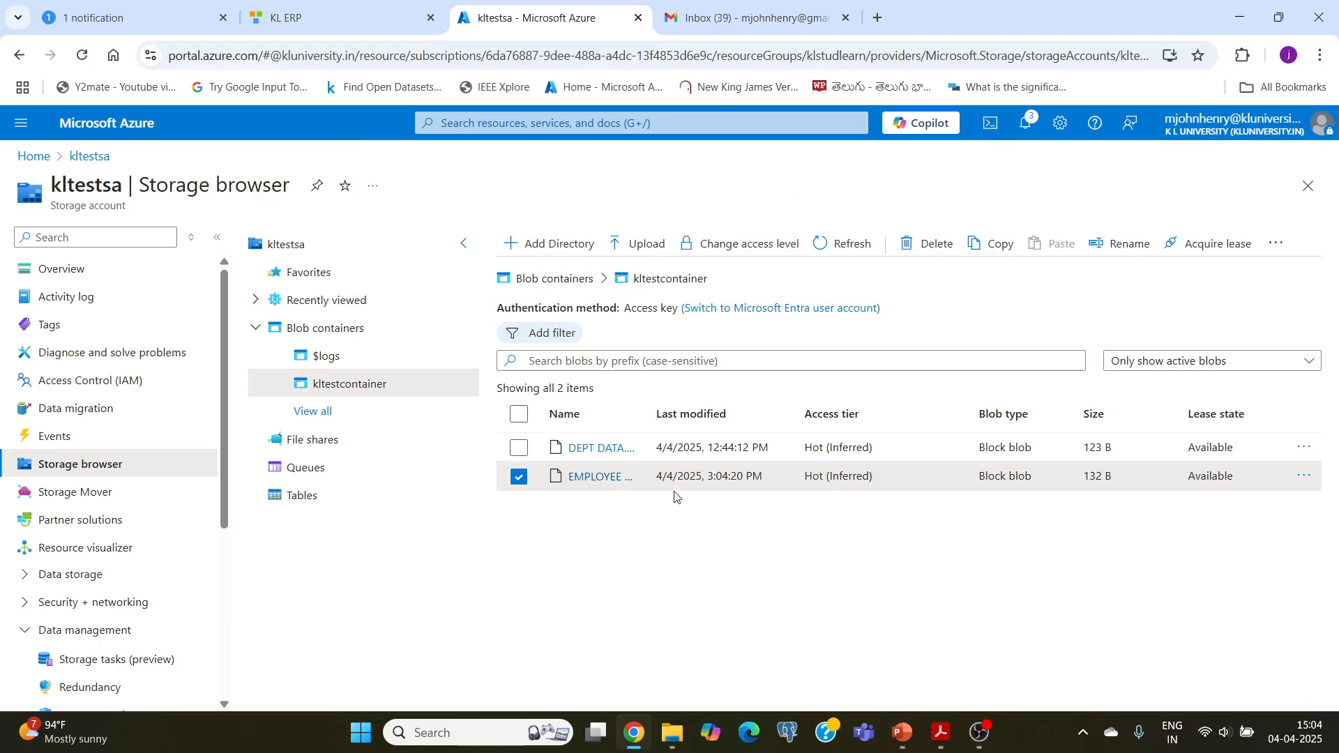
{"action": "left_click", "coordinate": [1302, 477]}
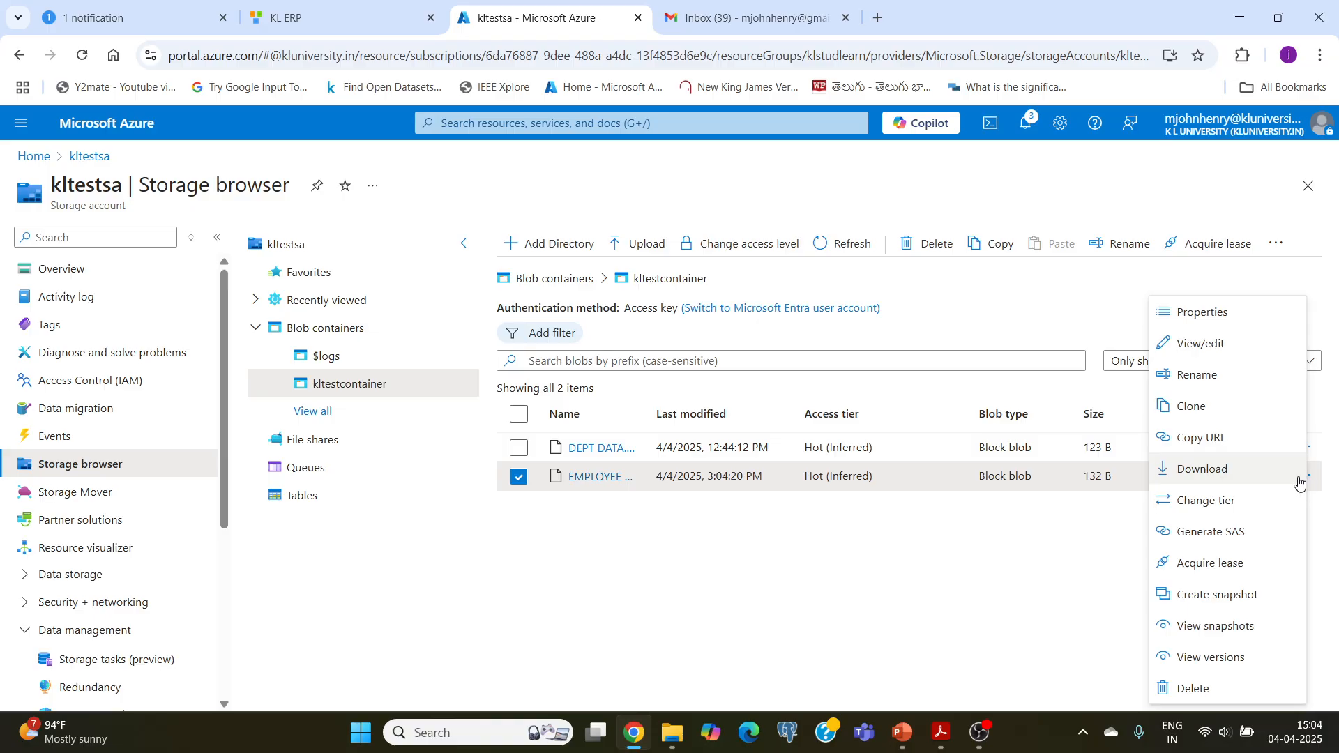
{"action": "left_click", "coordinate": [1209, 343]}
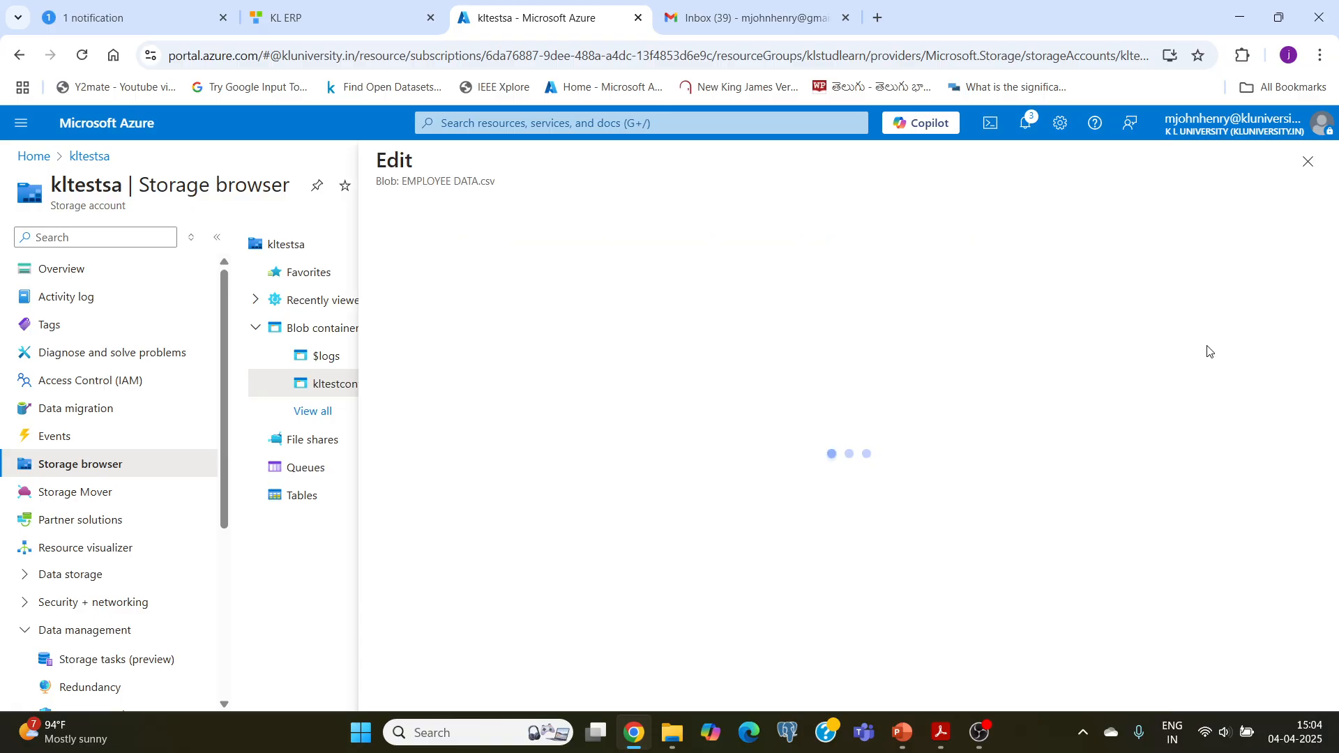
{"action": "left_click_drag", "start_coordinate": [521, 262], "coordinate": [574, 262]}
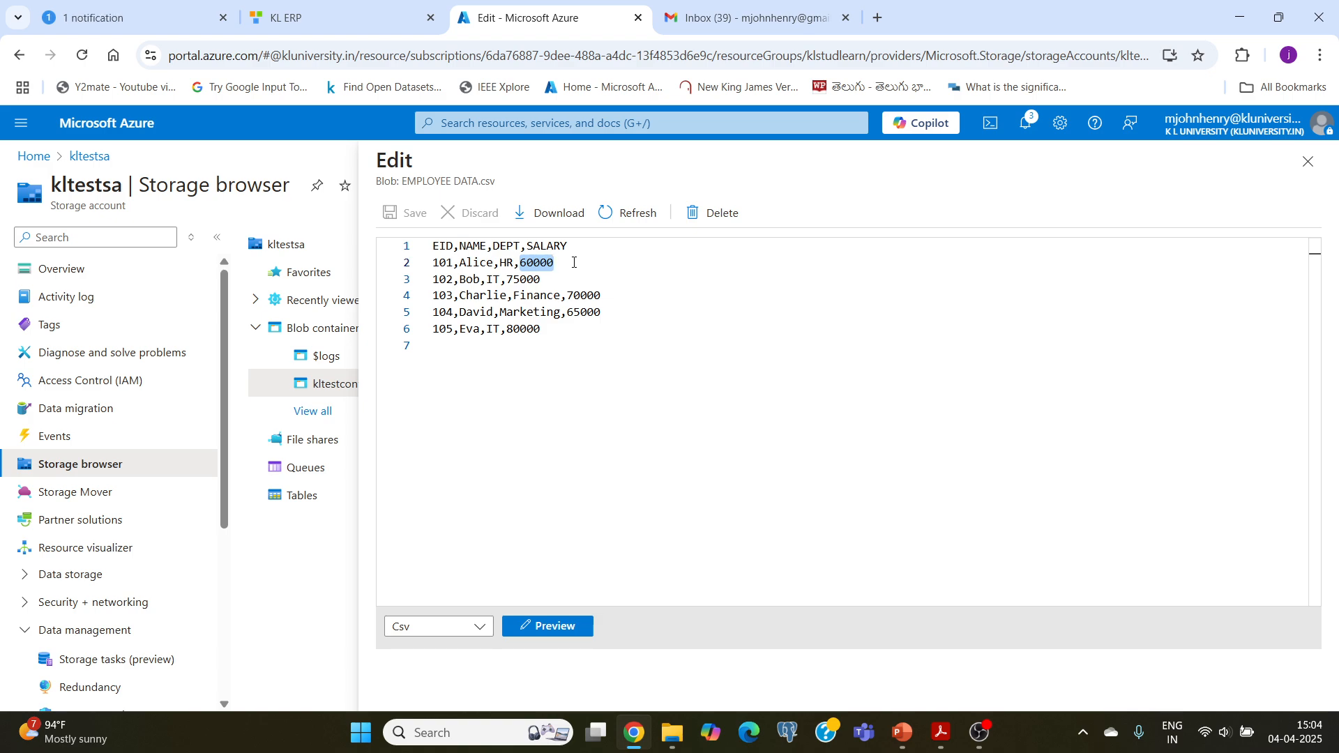
{"action": "left_click", "coordinate": [1306, 161]}
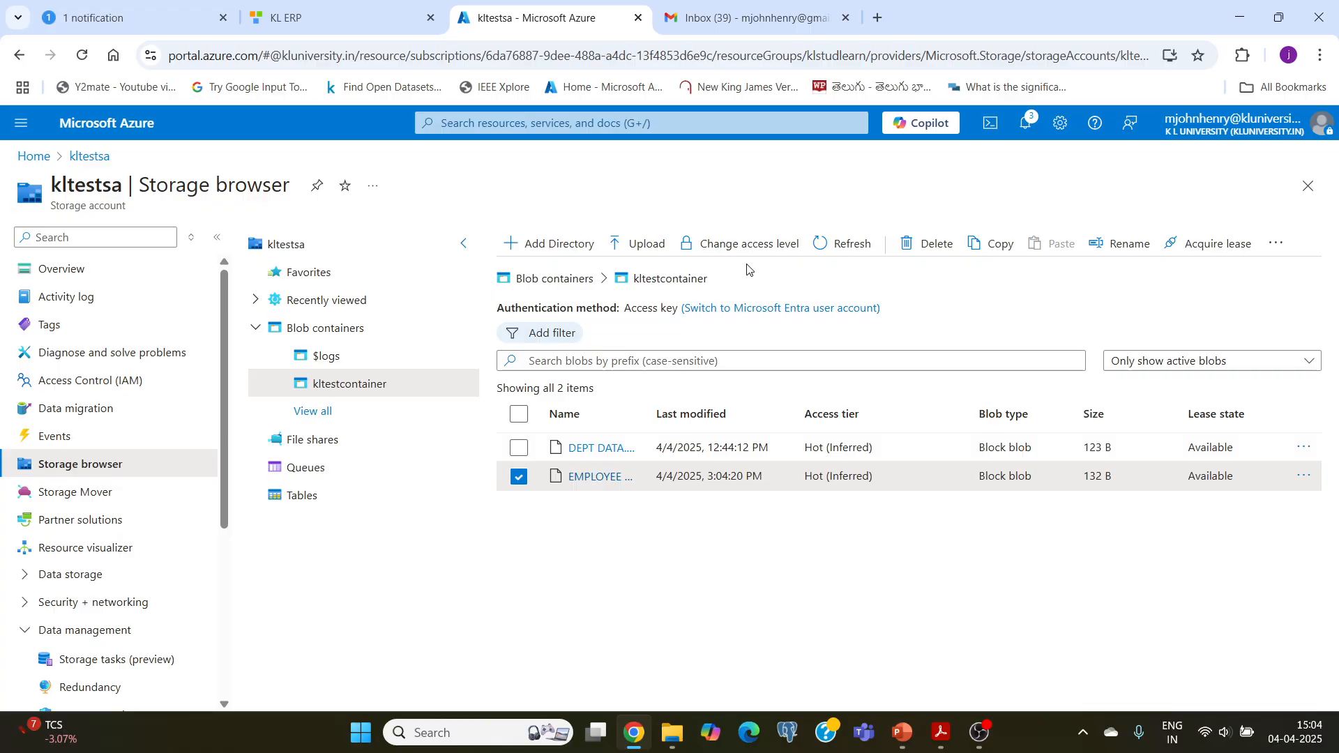
Review the EMPLOYEE DATA.csv blob's list of previous versions and close it.
{"action": "left_click", "coordinate": [1303, 476]}
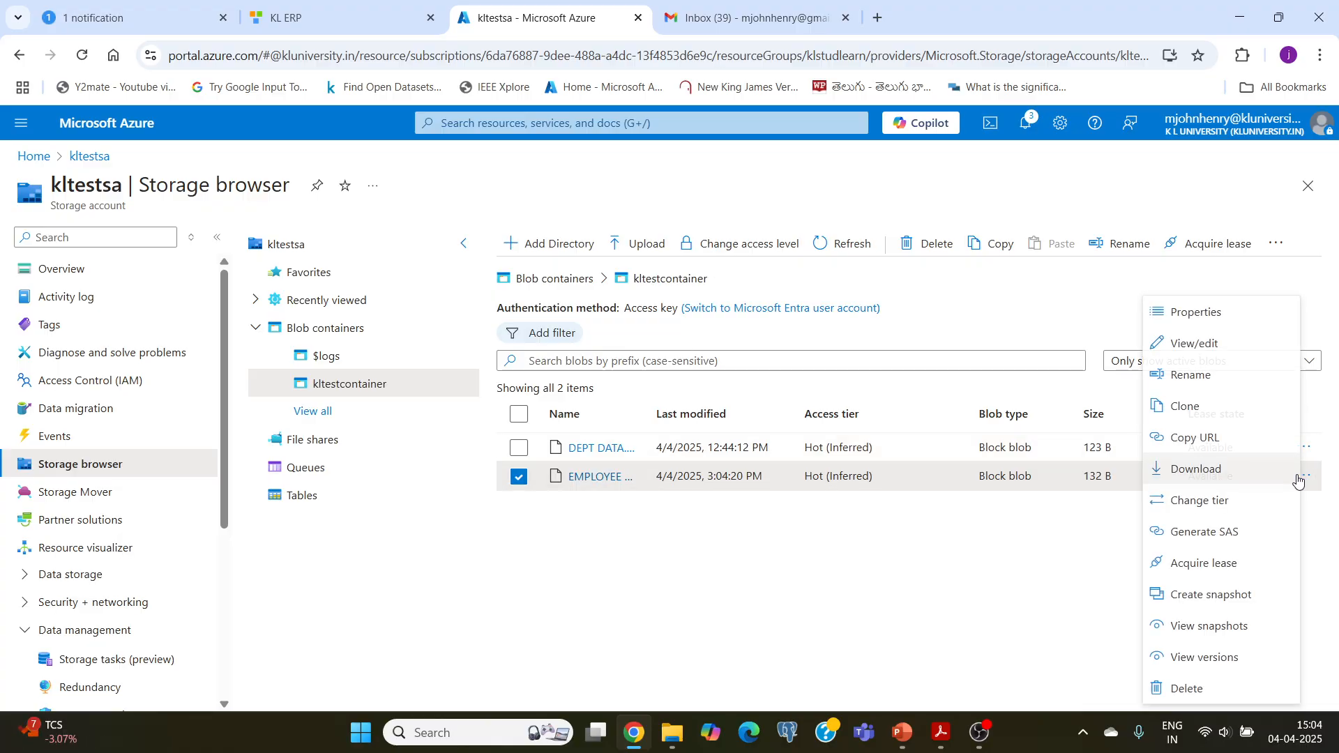
{"action": "left_click", "coordinate": [1203, 658]}
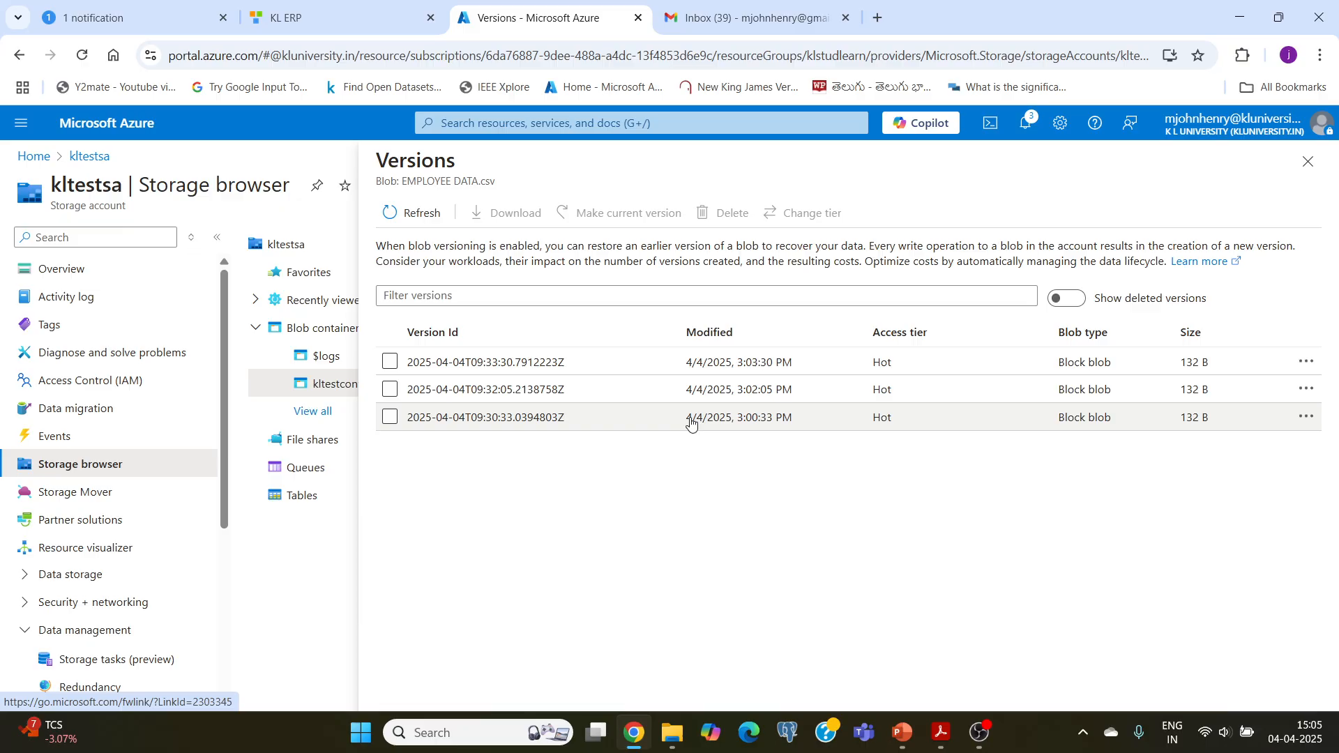
{"action": "left_click", "coordinate": [1308, 161]}
Switch to the lab workbook PDF in Adobe Acrobat and select the words "blob versioning" in exercise 2.
{"action": "left_click", "coordinate": [931, 734]}
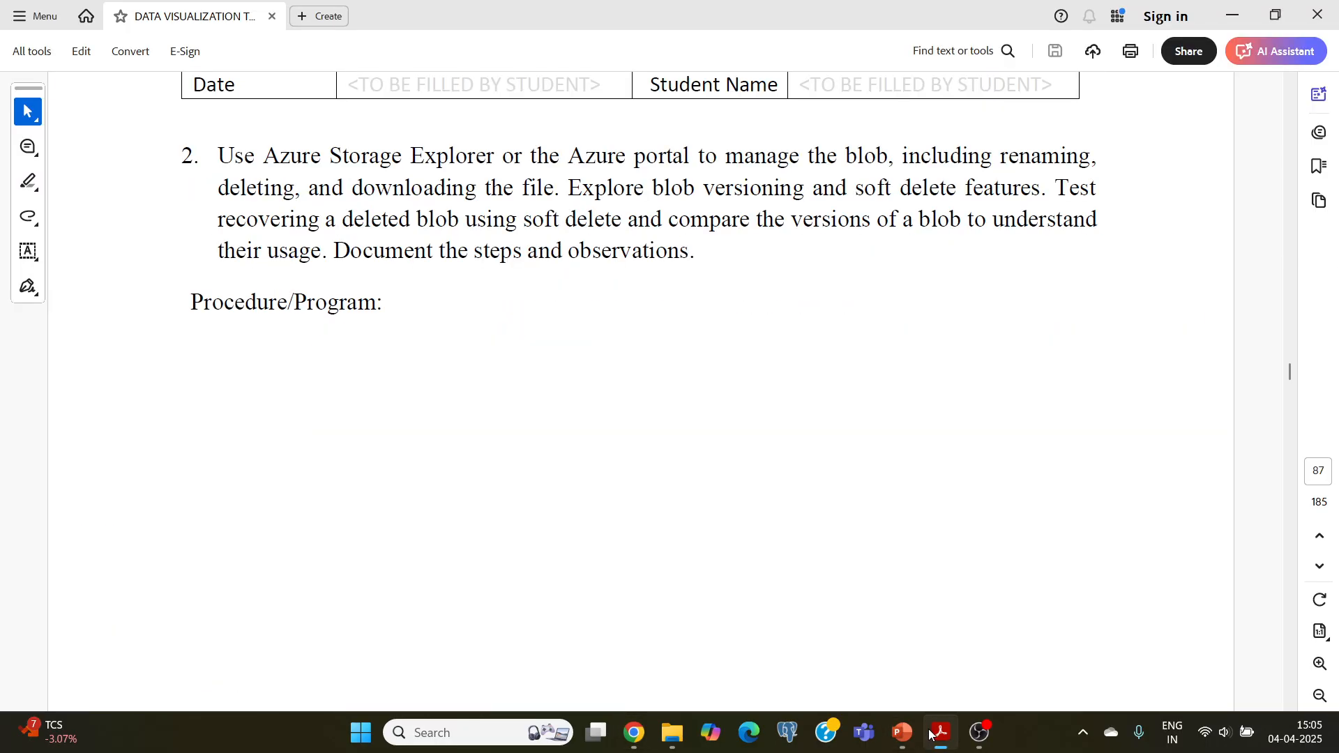
{"action": "left_click_drag", "start_coordinate": [653, 192], "coordinate": [806, 190]}
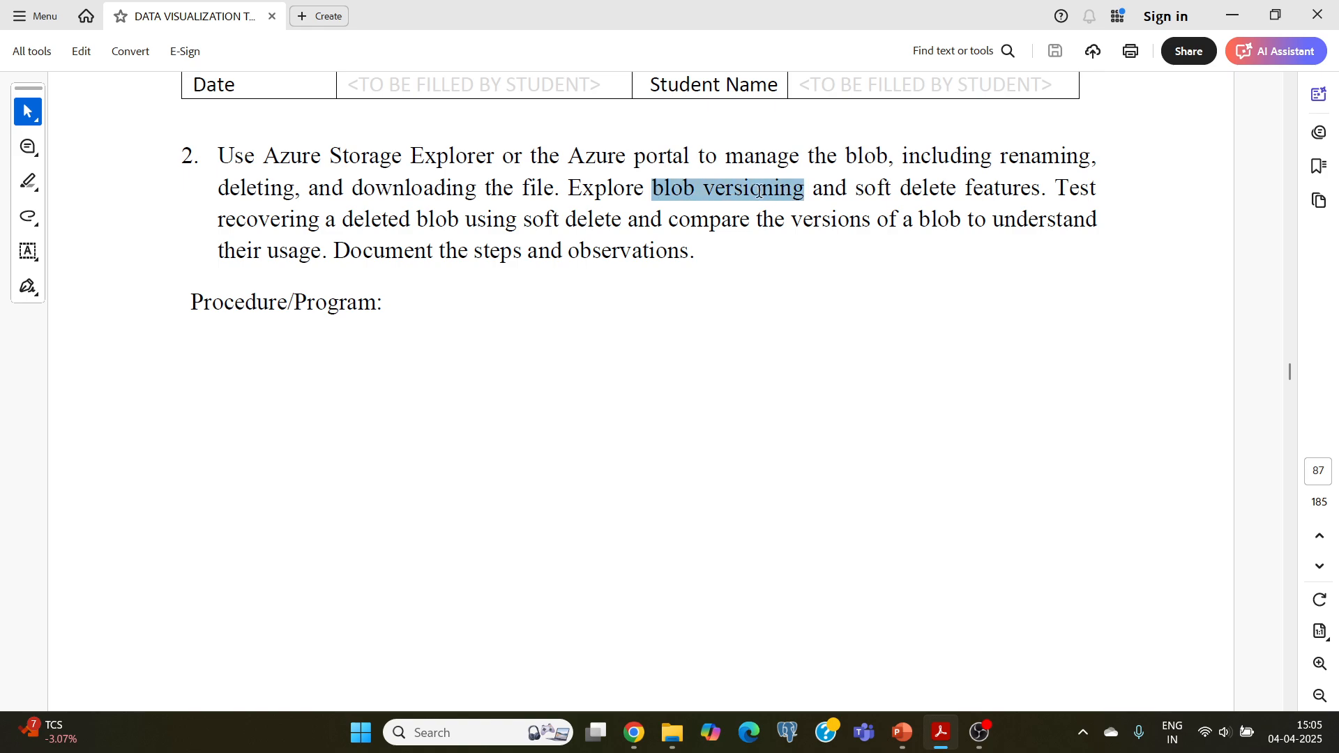